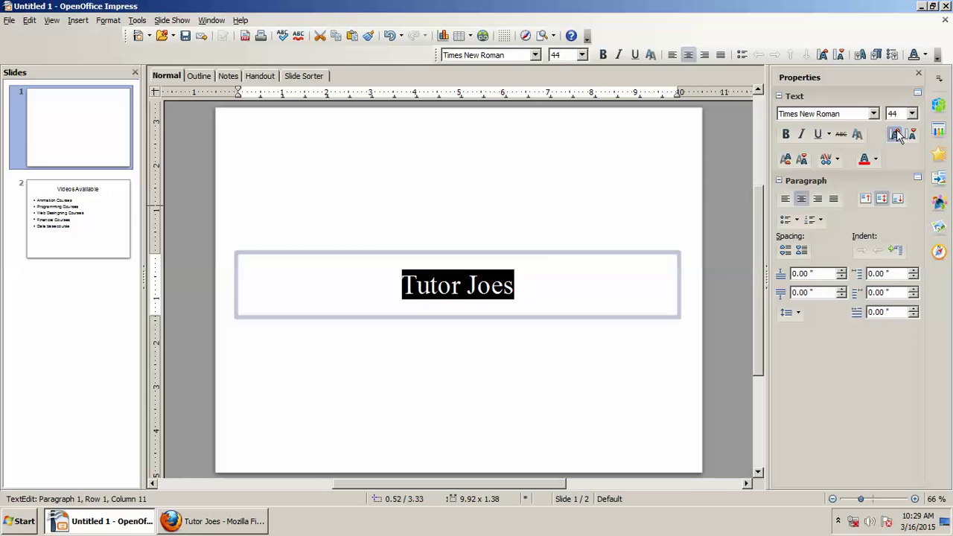
- Enlarge the selected "Tutor Joes" title text on slide 1 to 80 pt
click(897, 134)
click(897, 134)
click(897, 134)
click(896, 134)
click(897, 134)
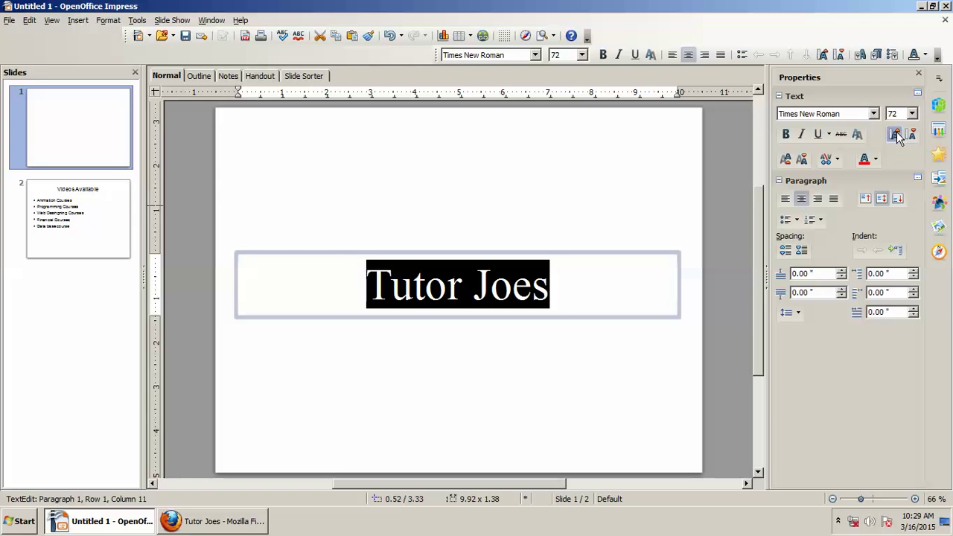
click(897, 134)
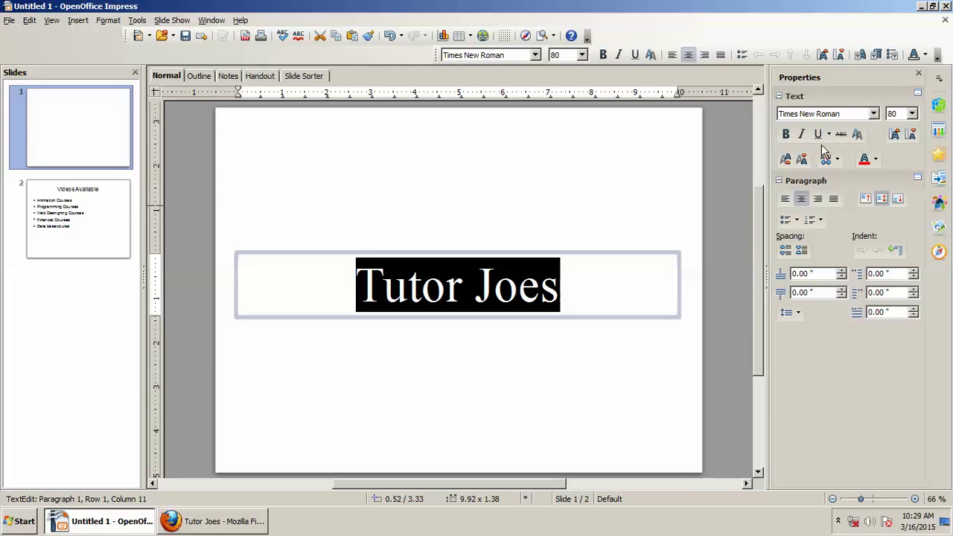
- Make the "Tutor Joes" title text bold and italic, and colour it red
click(786, 134)
click(801, 134)
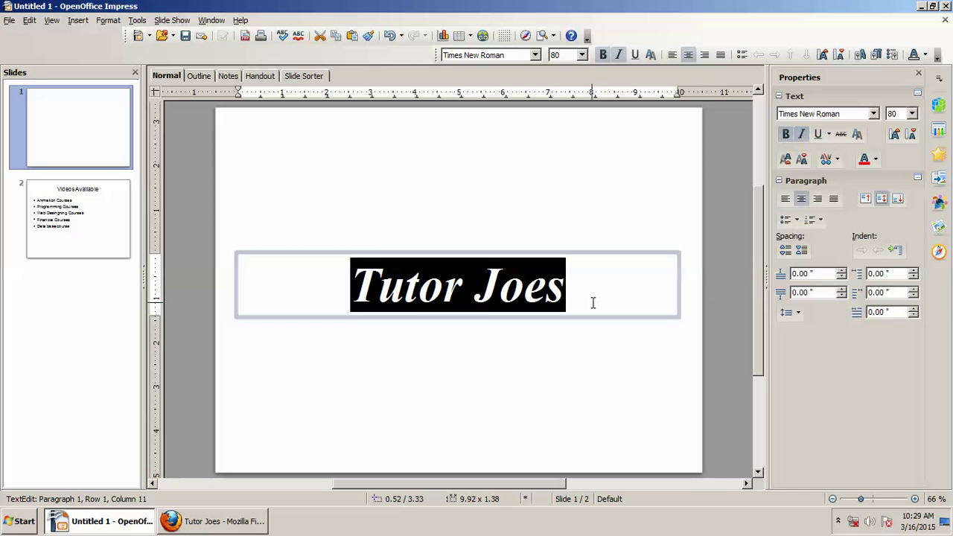
click(877, 159)
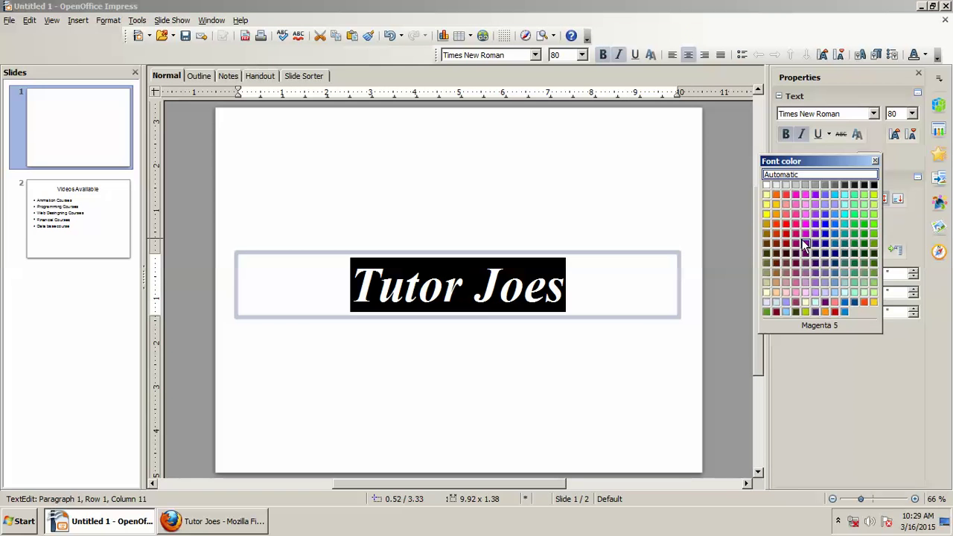
click(787, 236)
click(643, 288)
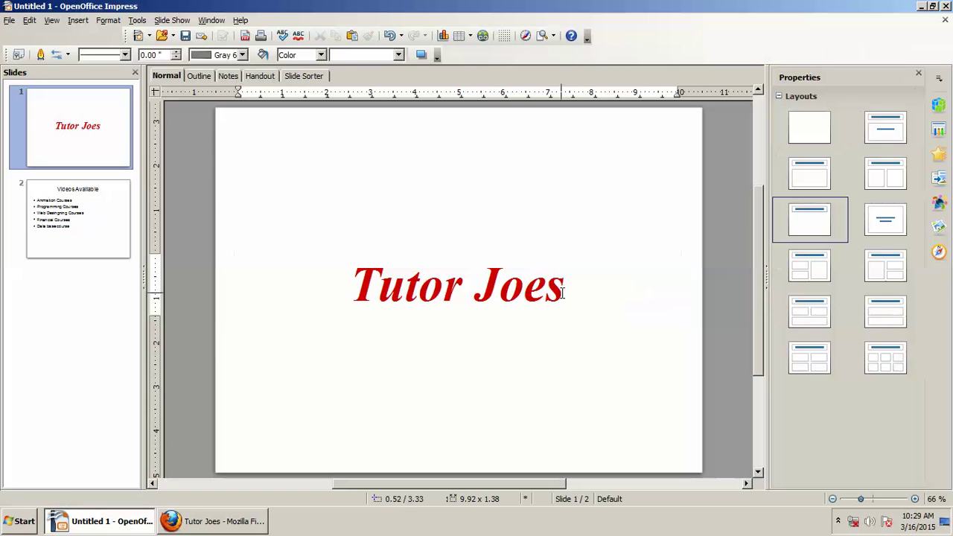
- Select the "Tutor Joes" title box and reset its text to the default formatting
click(443, 300)
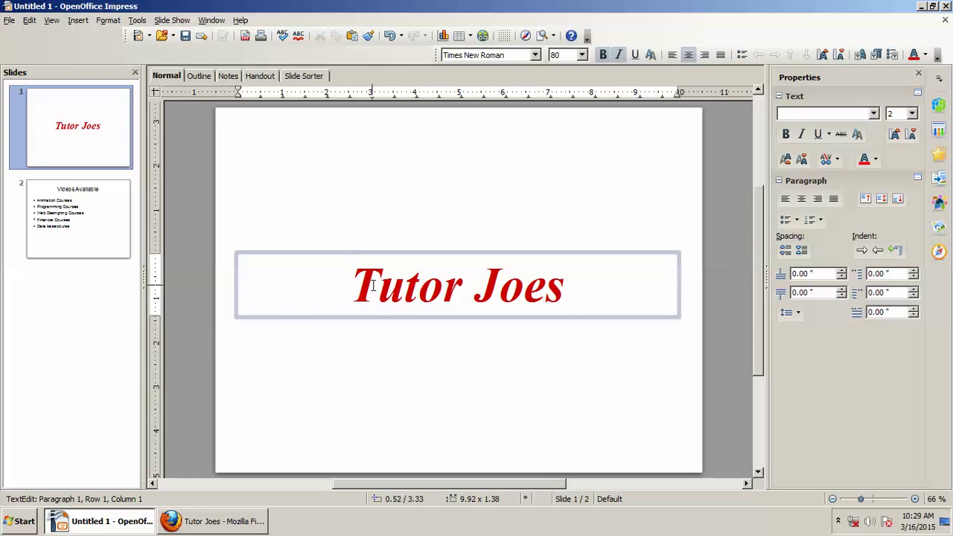
click(546, 255)
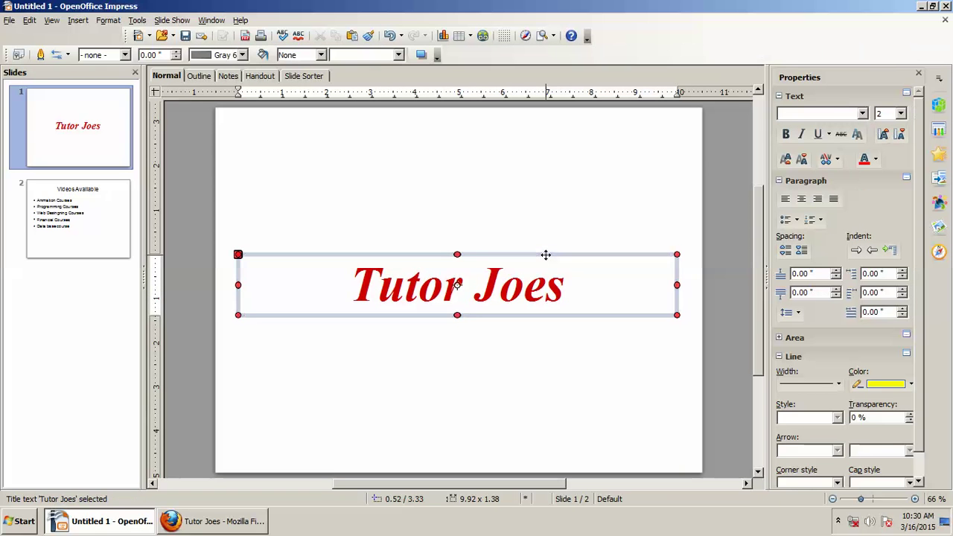
click(546, 255)
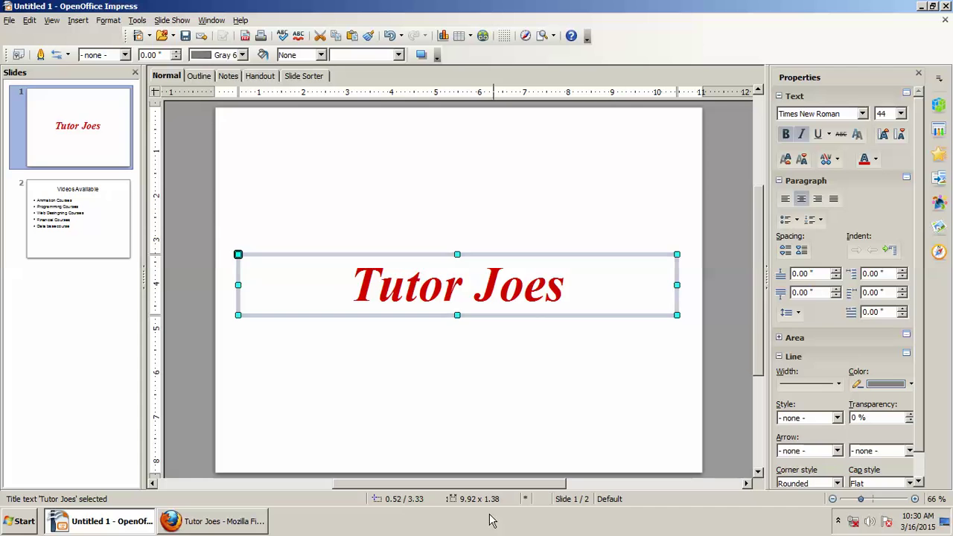
click(108, 21)
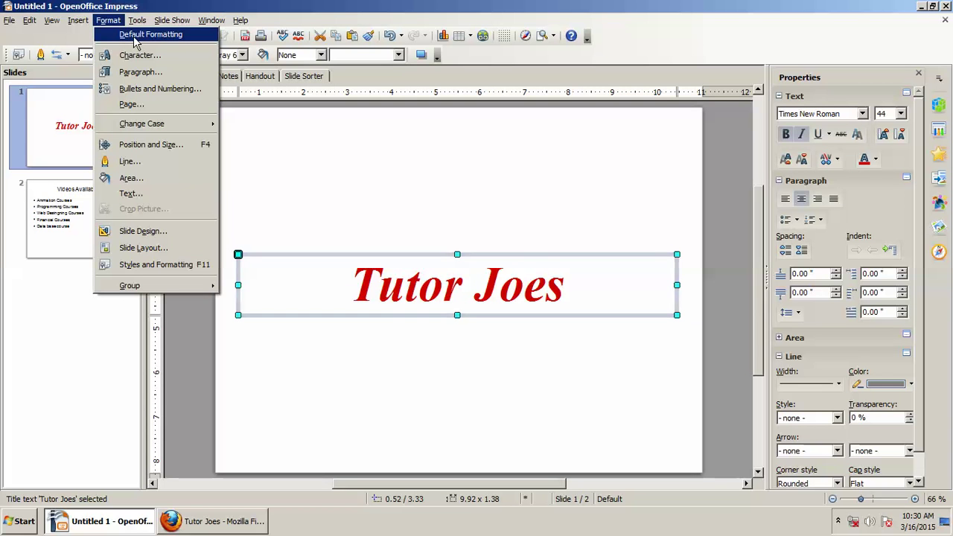
click(179, 35)
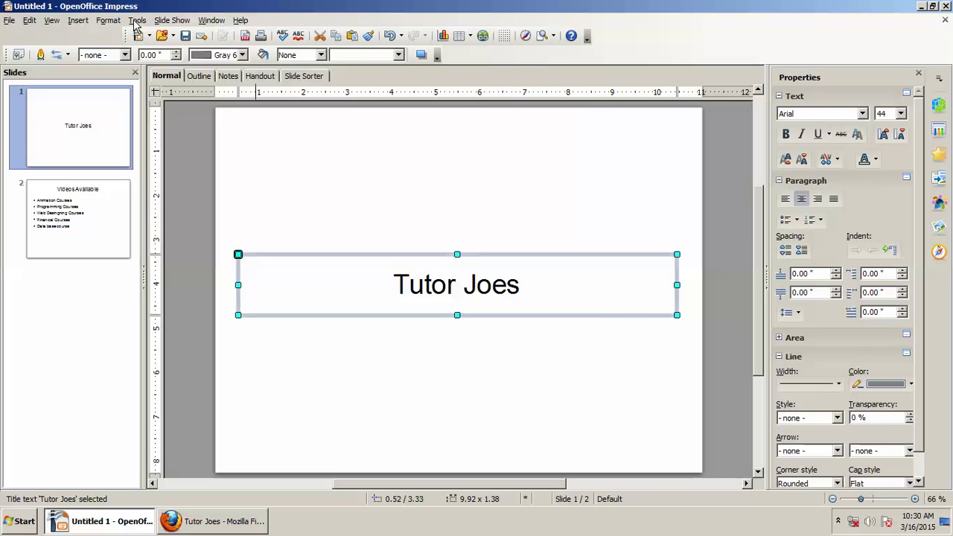
click(109, 20)
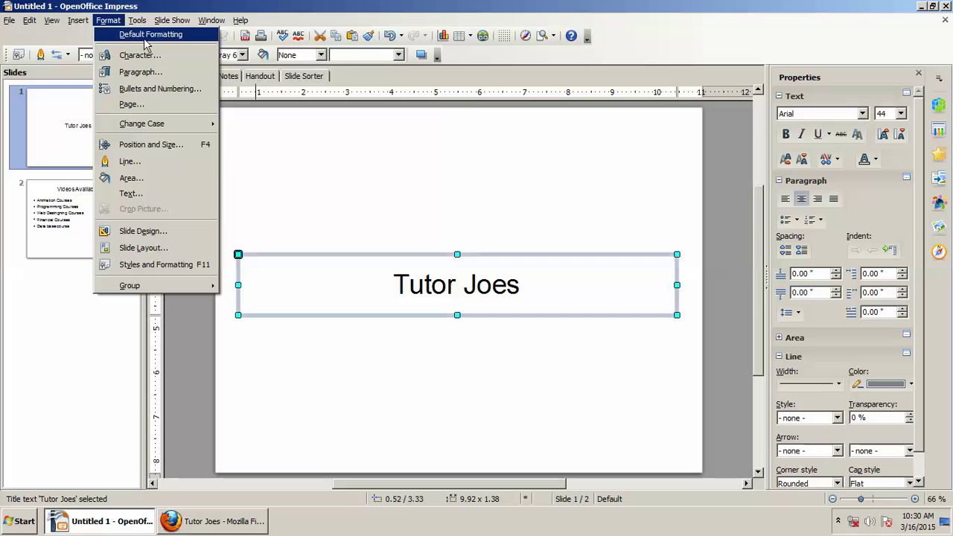
click(140, 33)
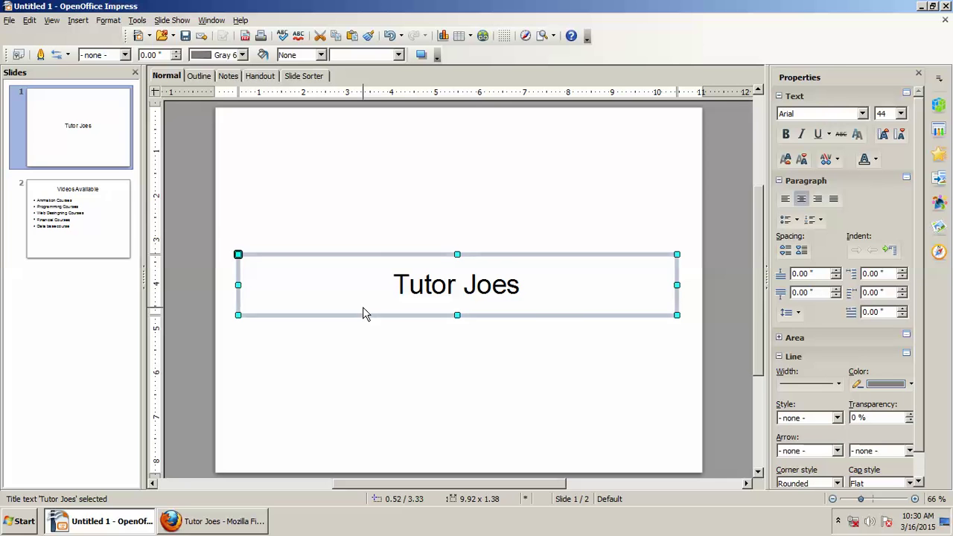
- Open the Character settings for the title box at the font options, with the dialog moved clear of the title text
click(108, 20)
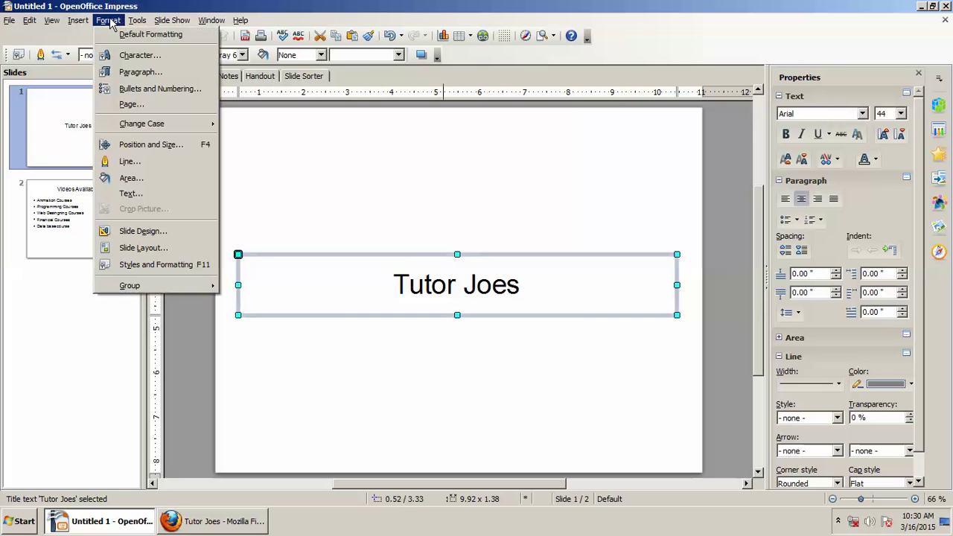
click(138, 55)
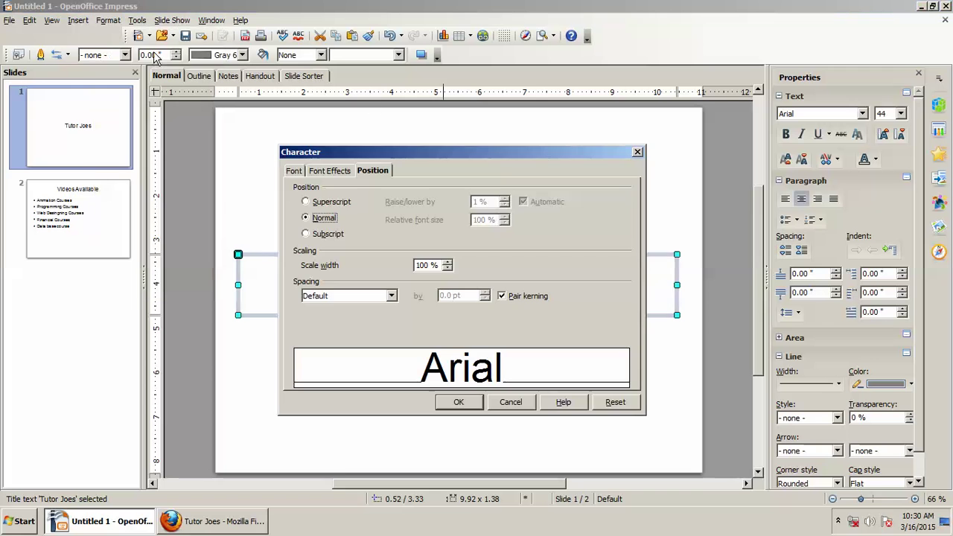
drag(429, 164, 225, 138)
drag(356, 137, 517, 8)
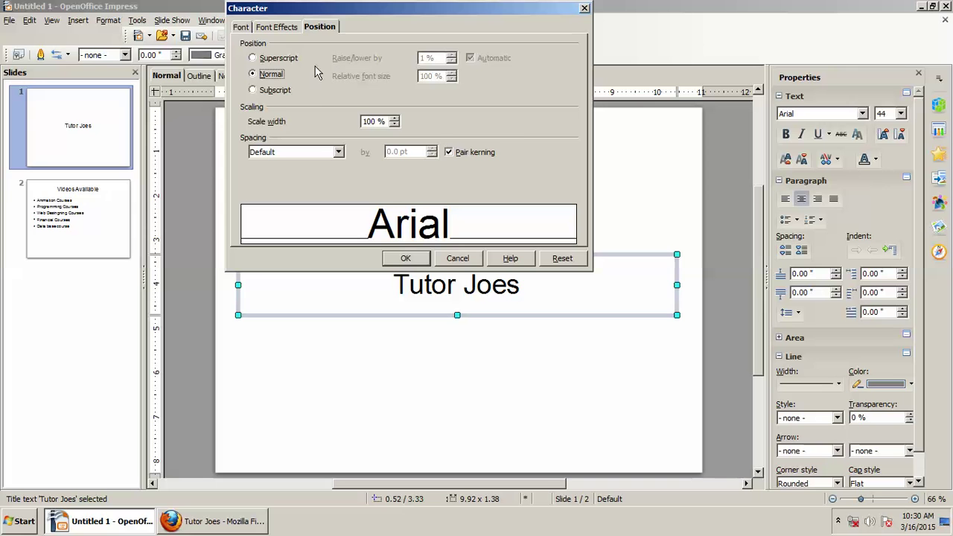
click(242, 28)
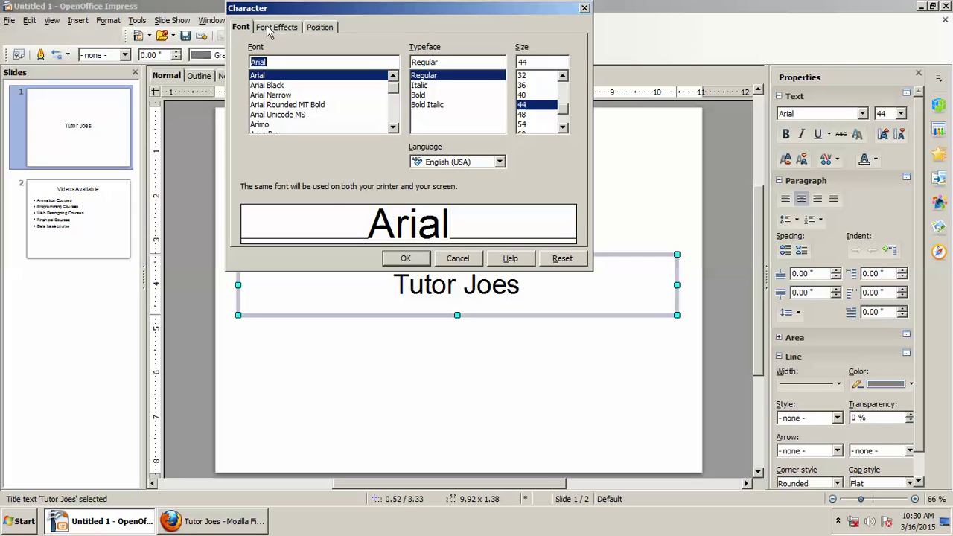
- Try the Arial Narrow, Arial Rounded MT Bold and Arimo fonts for the title
click(268, 85)
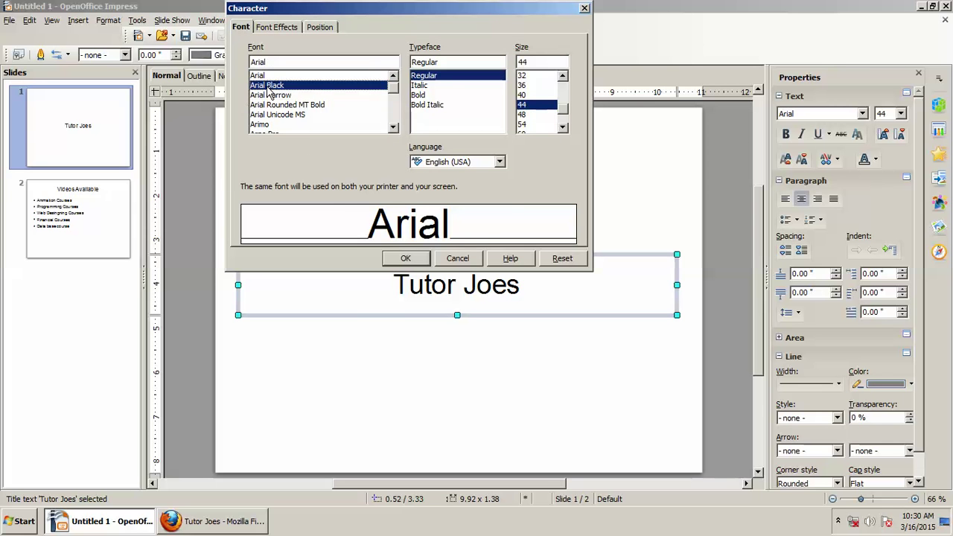
click(271, 95)
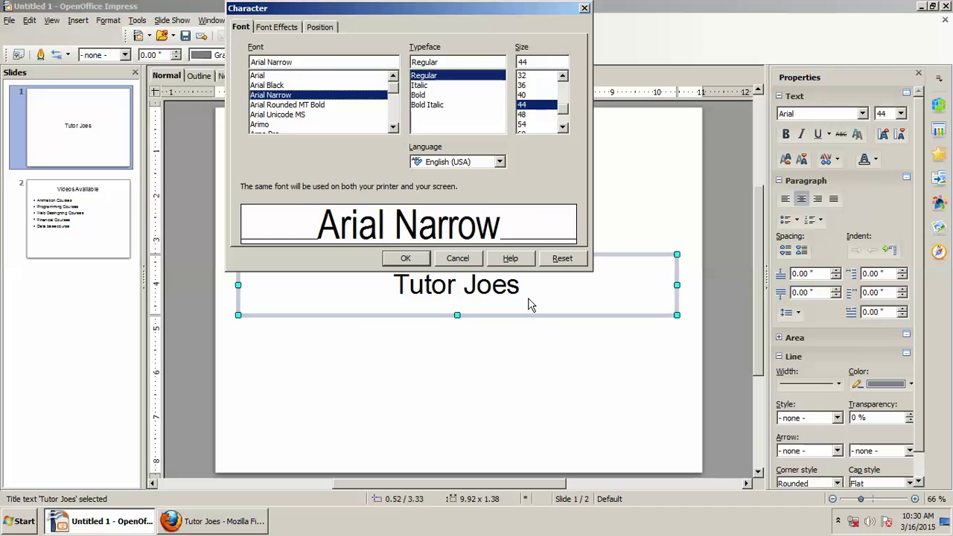
key(Down)
key(Down)
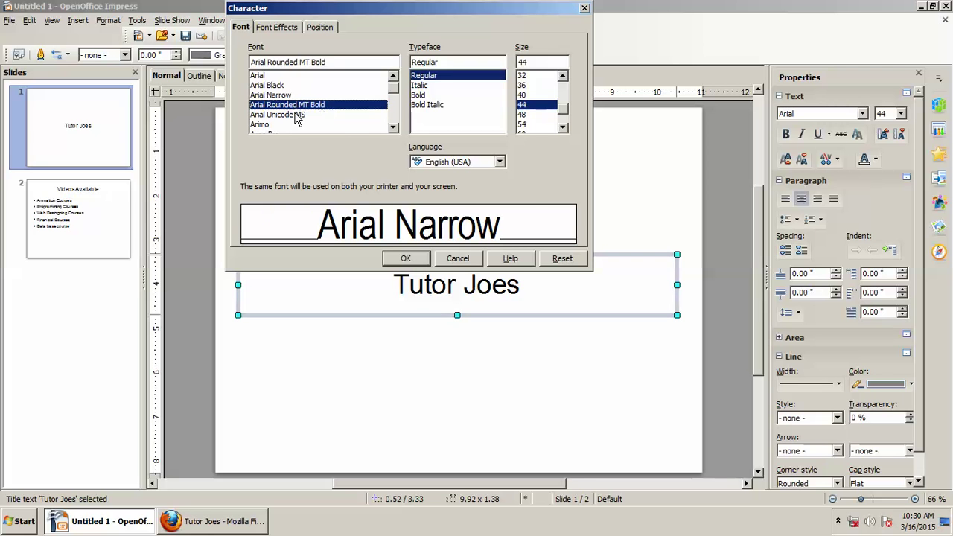
click(265, 125)
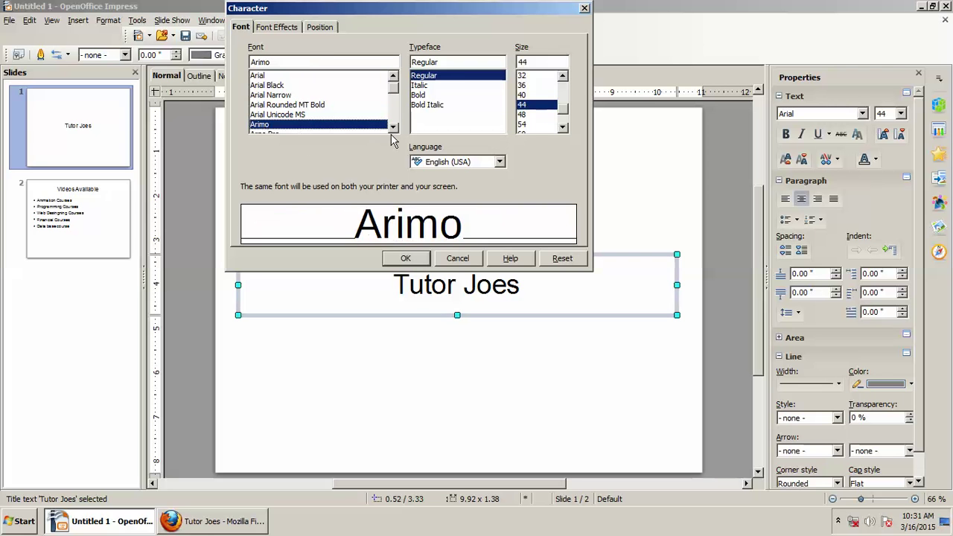
- Try several Arno Pro fonts for the title, including Arno Pro Smbd in the Semibold Italic and Semibold typefaces
click(393, 128)
click(393, 128)
click(283, 105)
click(286, 114)
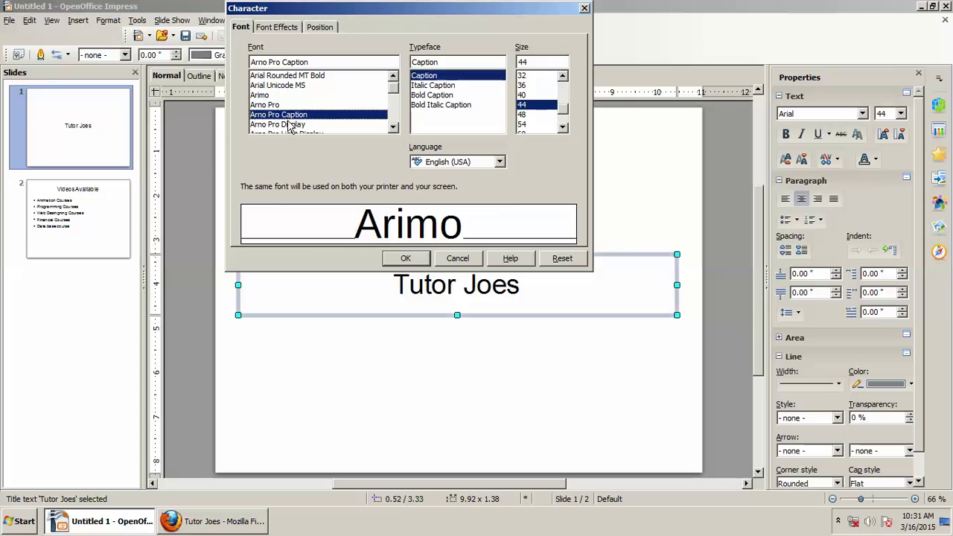
click(294, 124)
scroll(295, 132, down, 1)
click(295, 116)
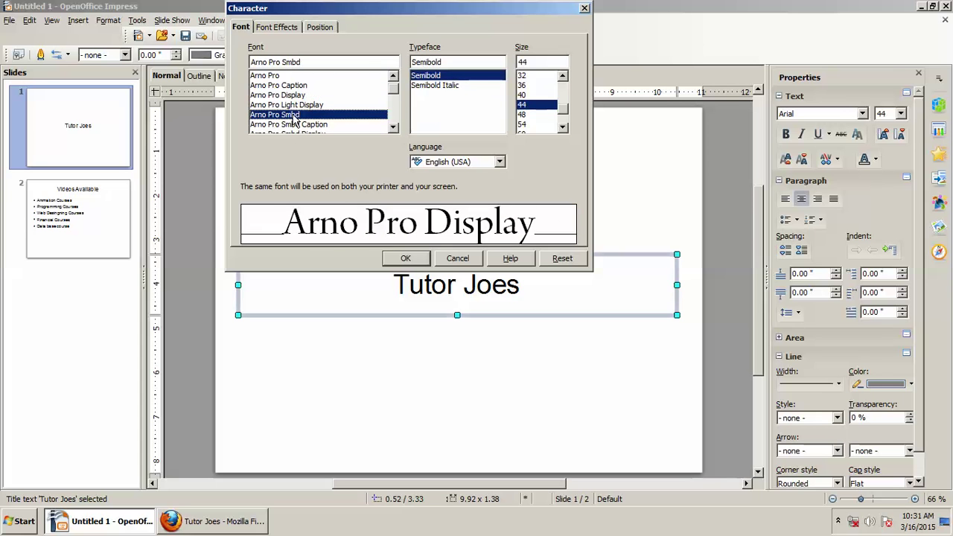
click(296, 106)
click(296, 125)
click(295, 115)
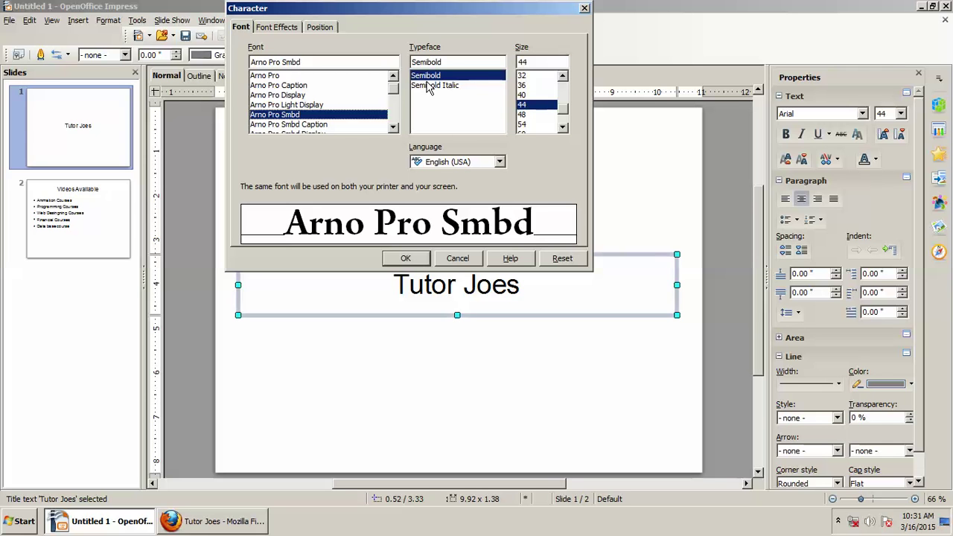
click(437, 87)
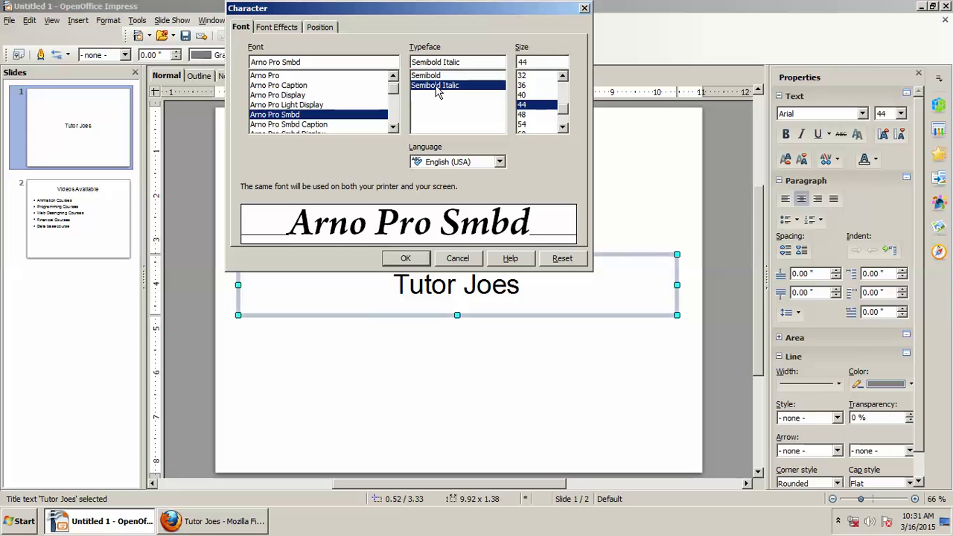
key(Up)
- Try the Arno Pro Display, Arno Pro Caption and Arno Pro Light Display fonts
click(317, 98)
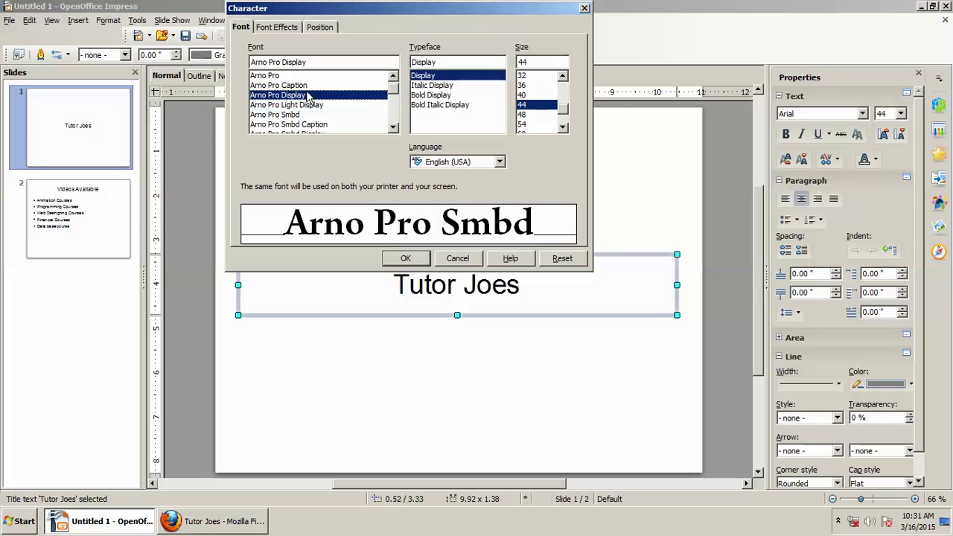
click(279, 86)
click(281, 107)
scroll(281, 113, down, 3)
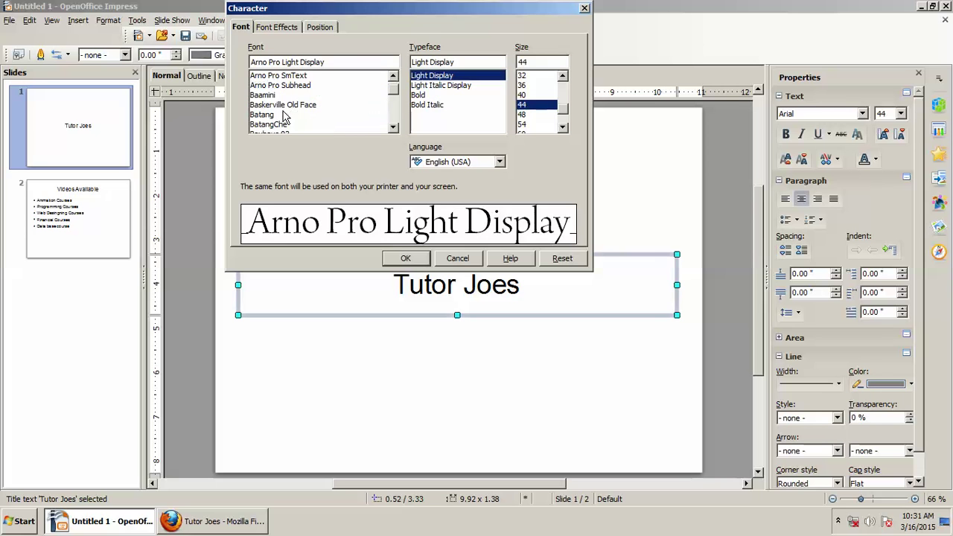
- Choose the Batang font and try its Italic, Bold and Bold Italic typefaces
click(283, 105)
click(279, 115)
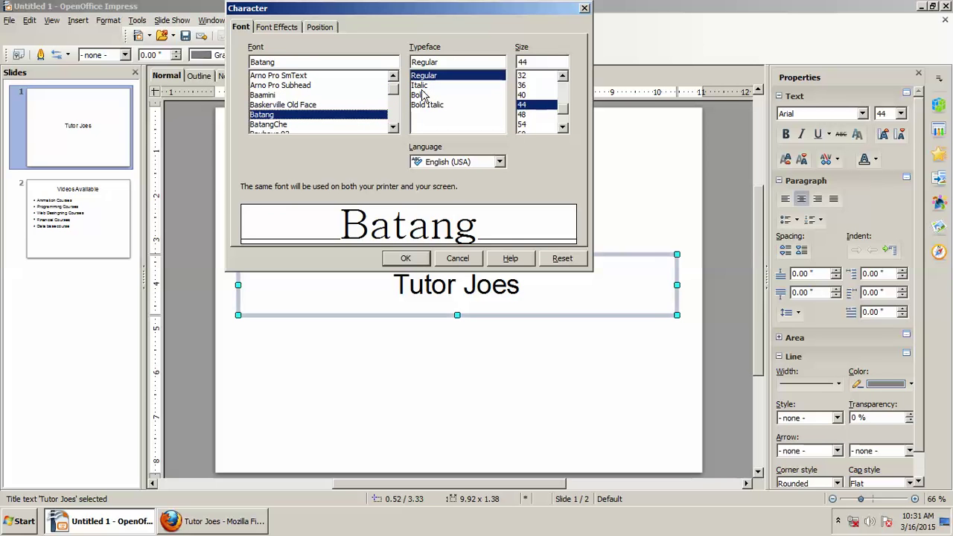
click(420, 86)
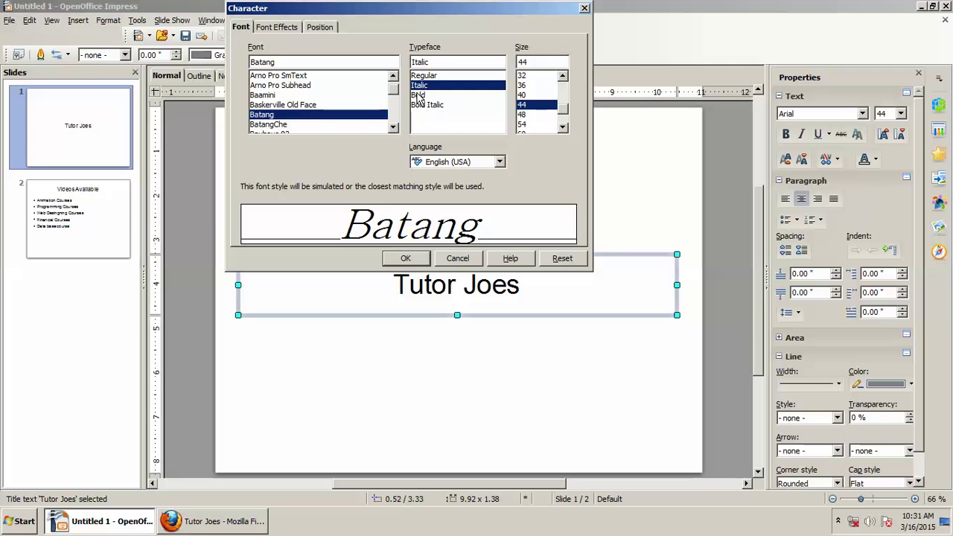
click(421, 97)
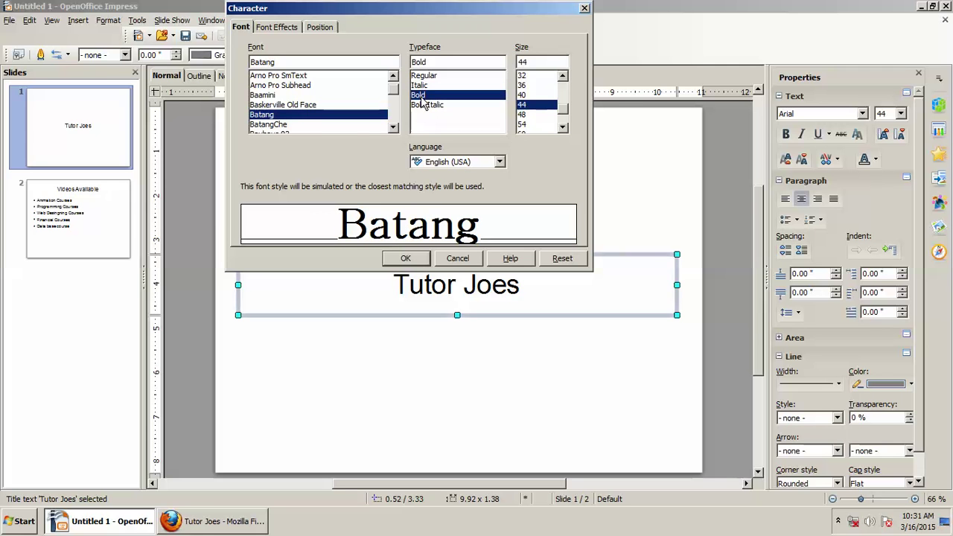
click(426, 105)
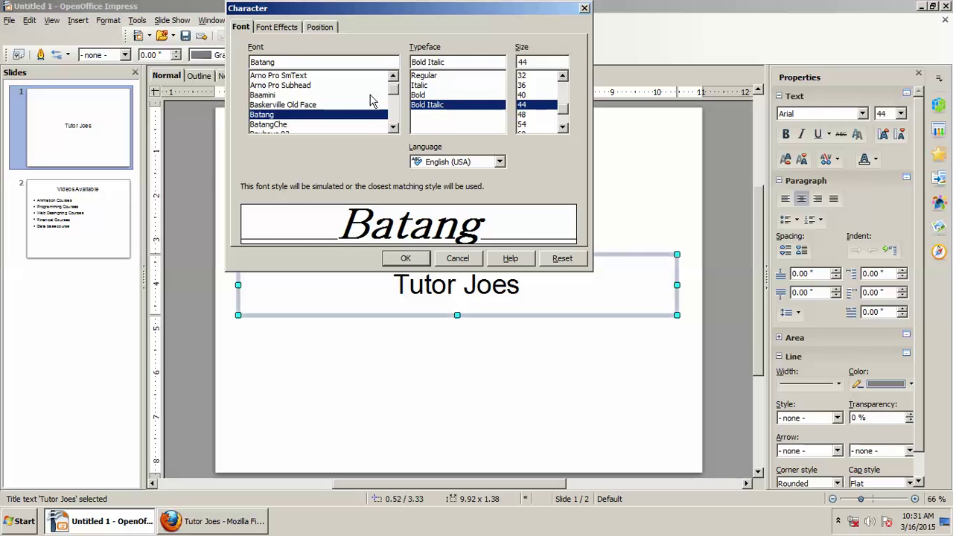
- Compare Arno Pro SmText and Arno Pro Smbd Caption, and choose the Arno Pro Smbd font in the Semibold typeface
click(311, 86)
click(389, 76)
double_click(393, 76)
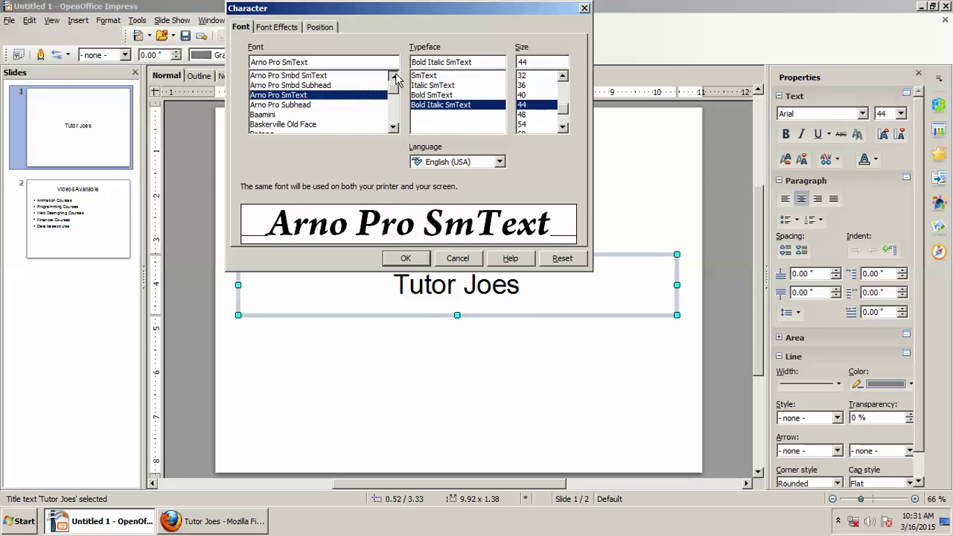
scroll(334, 88, up, 2)
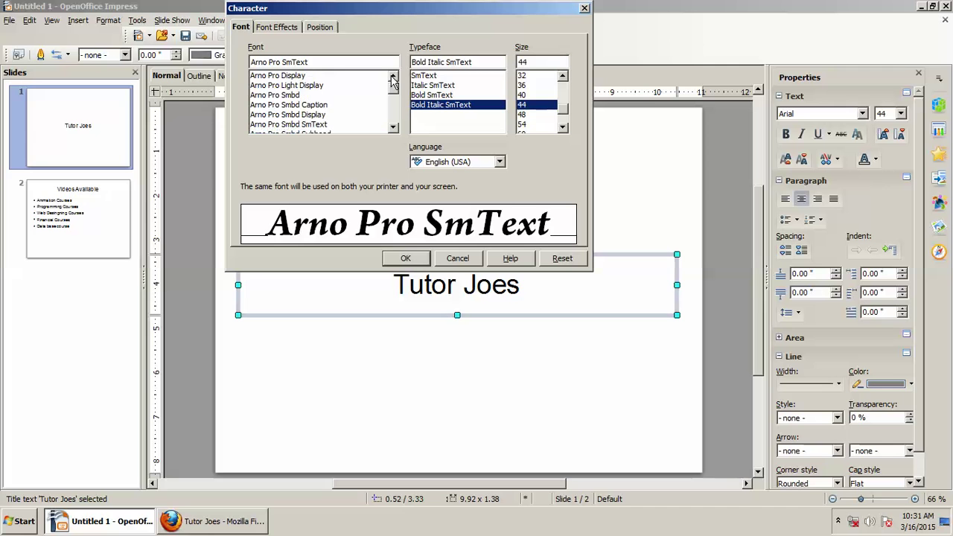
click(393, 76)
click(332, 114)
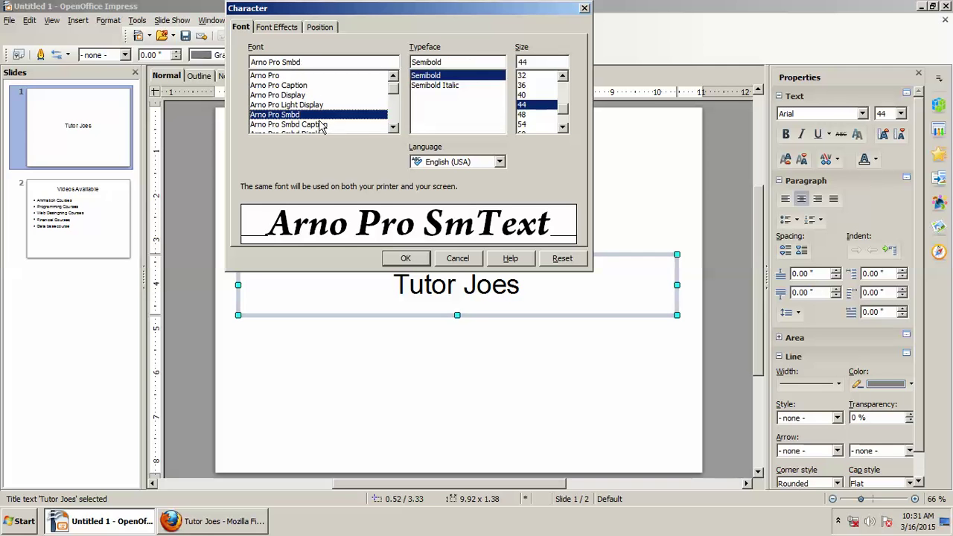
click(312, 125)
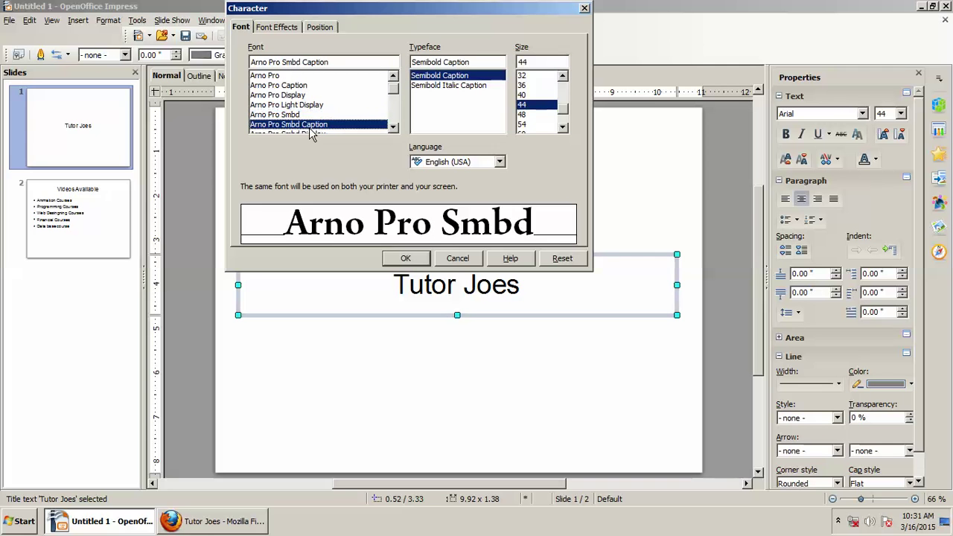
click(322, 114)
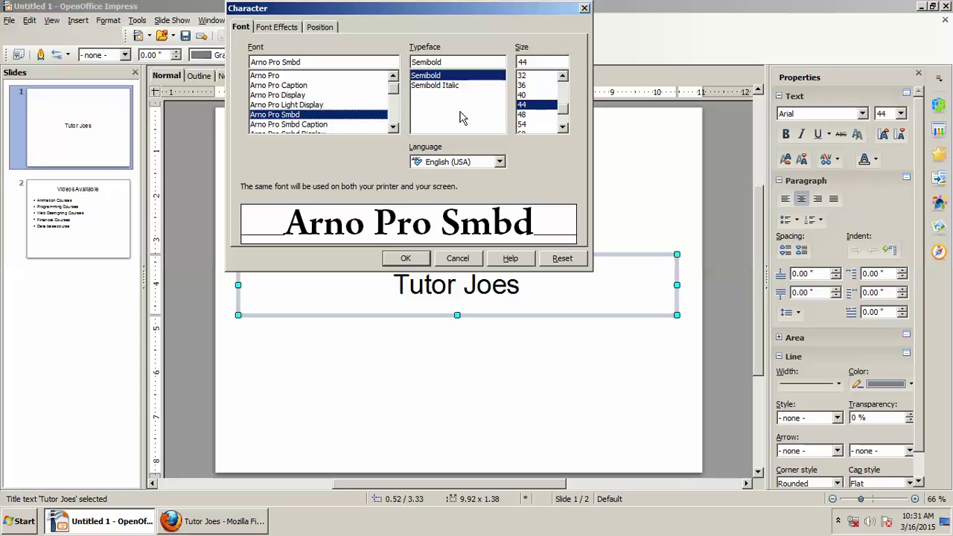
- Set the "Tutor Joes" title's font size to 60 and apply the character settings
click(522, 114)
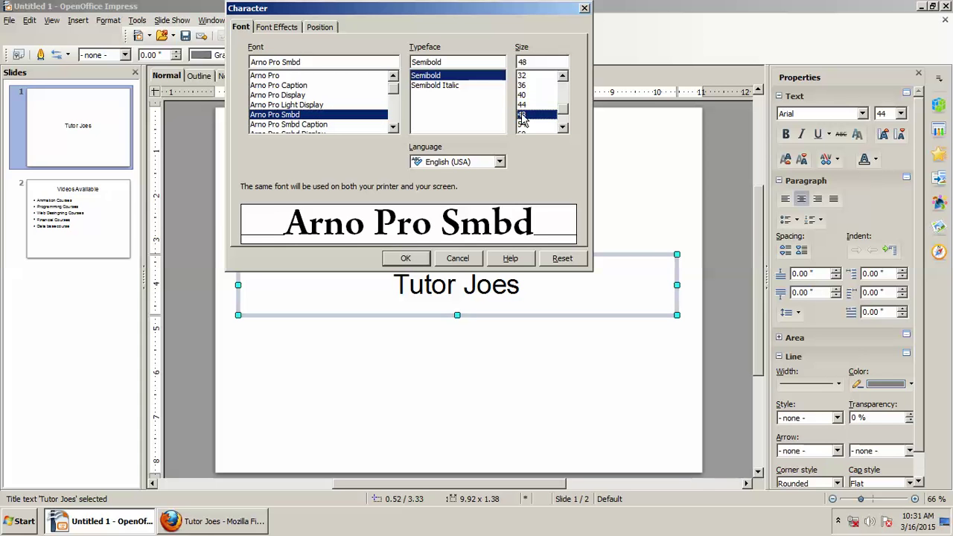
key(Down)
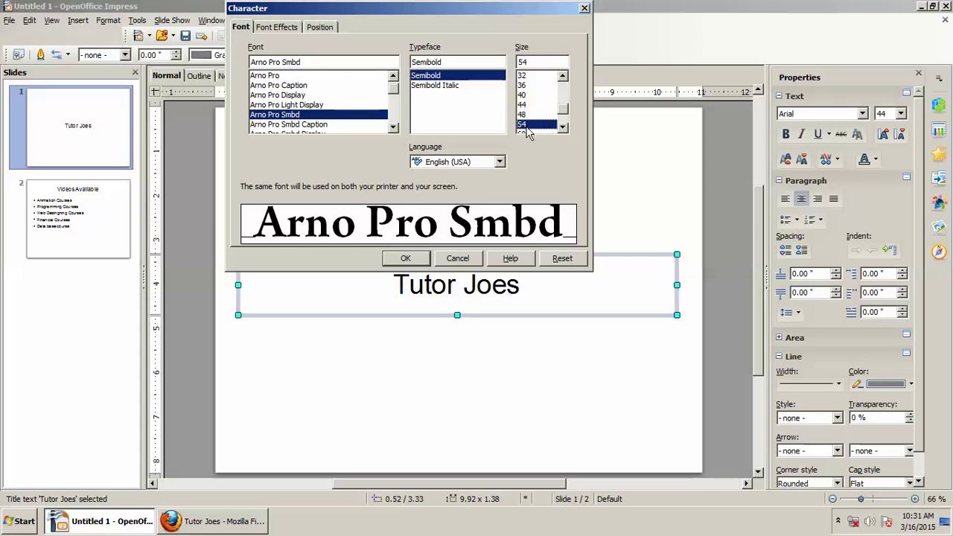
key(Down)
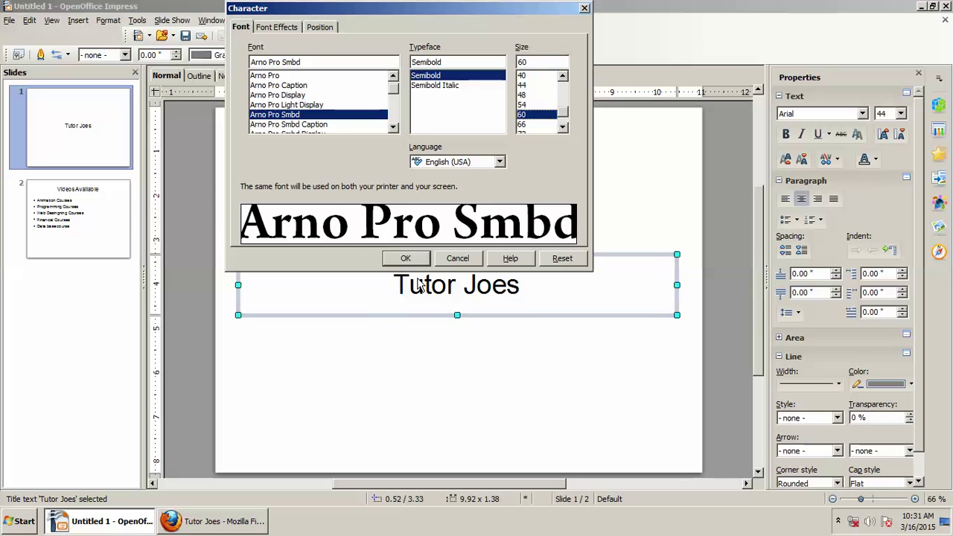
click(421, 258)
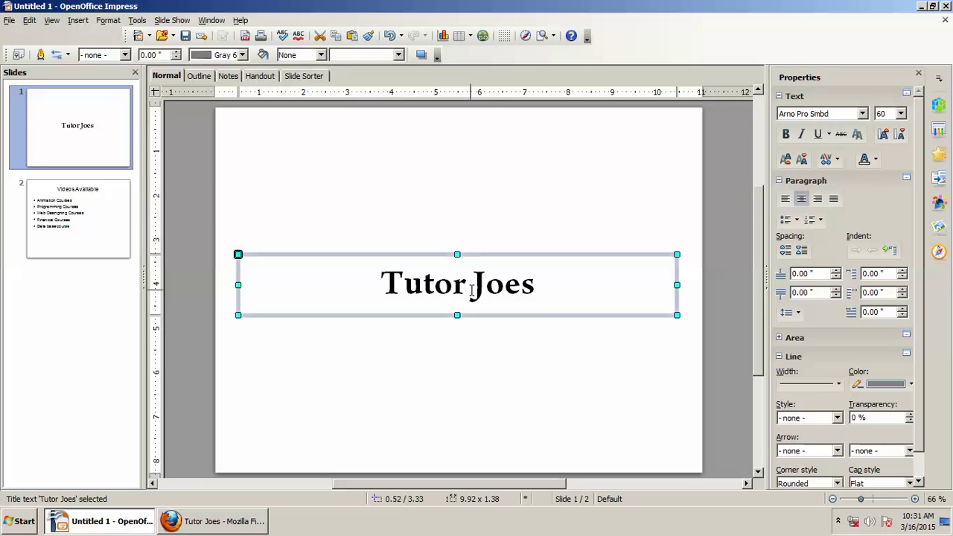
- Apply the Blue 4 font color and the Outline effect to the title
click(108, 20)
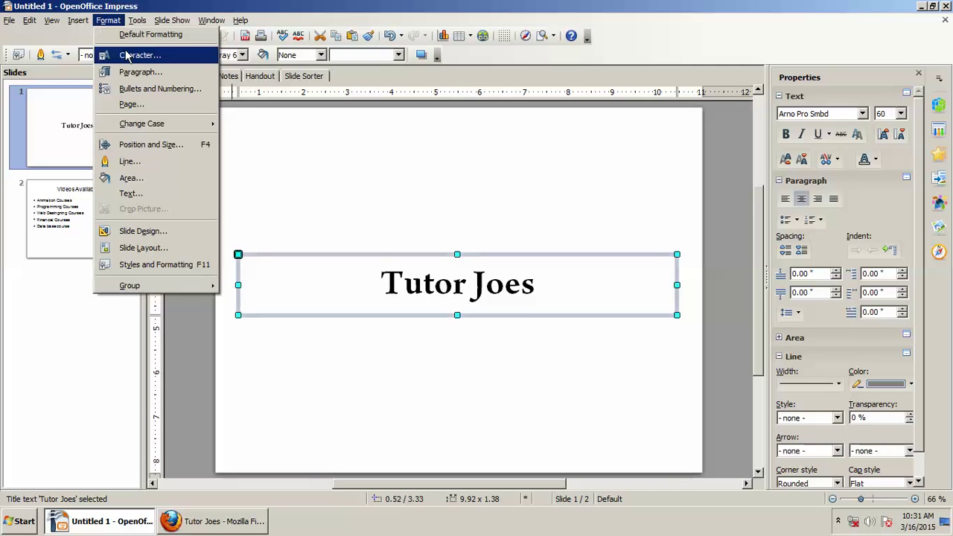
click(157, 54)
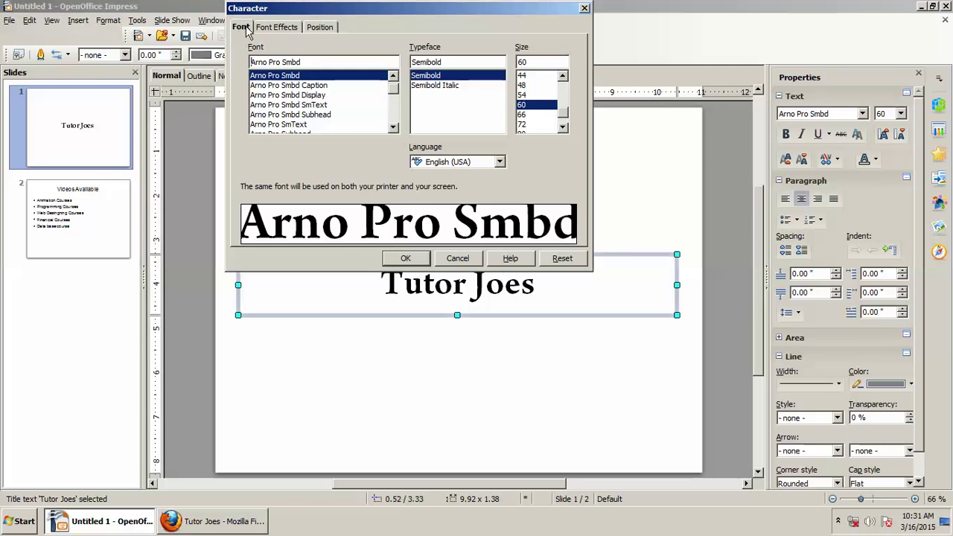
click(269, 28)
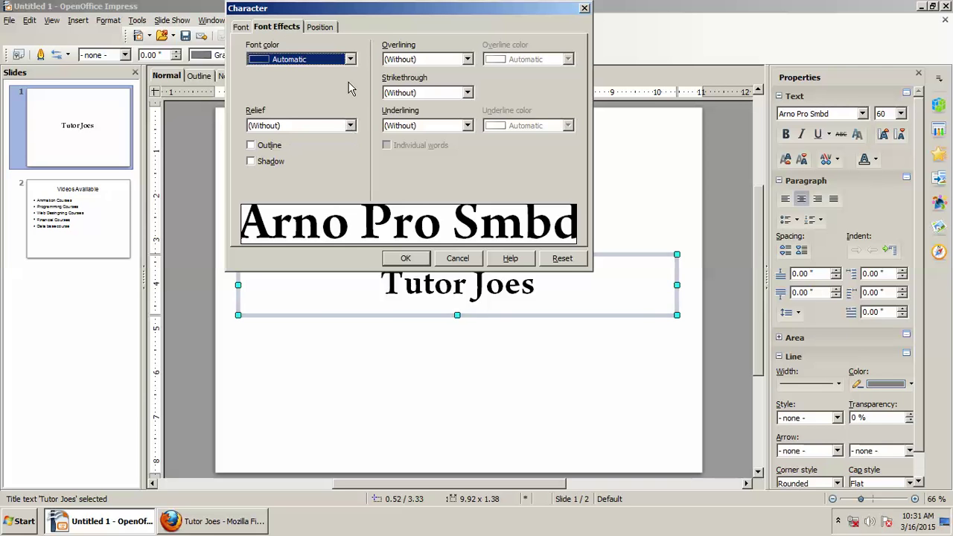
click(350, 60)
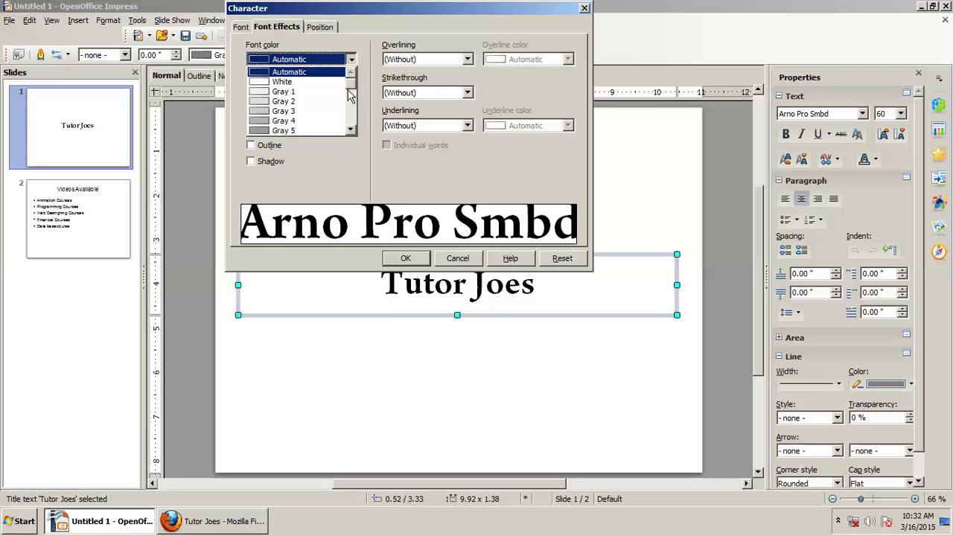
scroll(354, 93, down, 10)
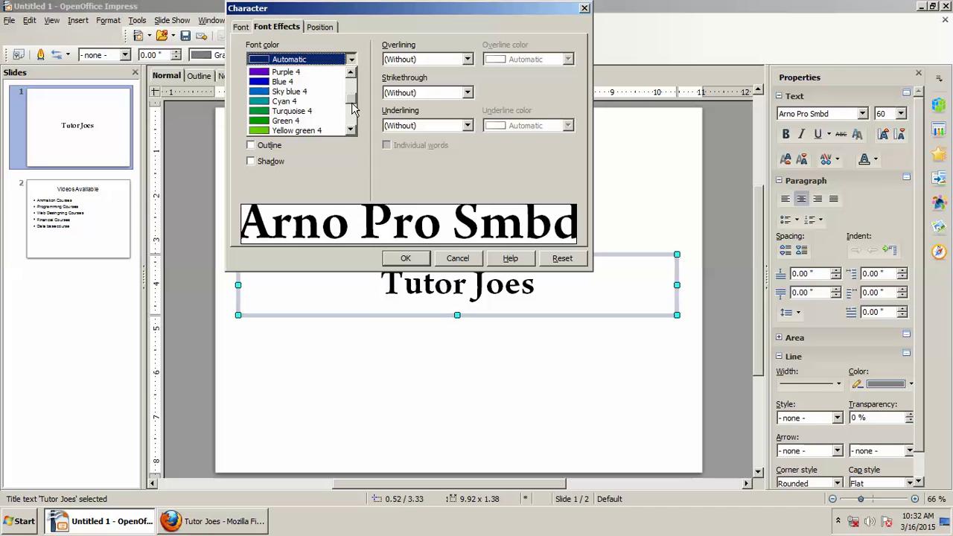
click(304, 82)
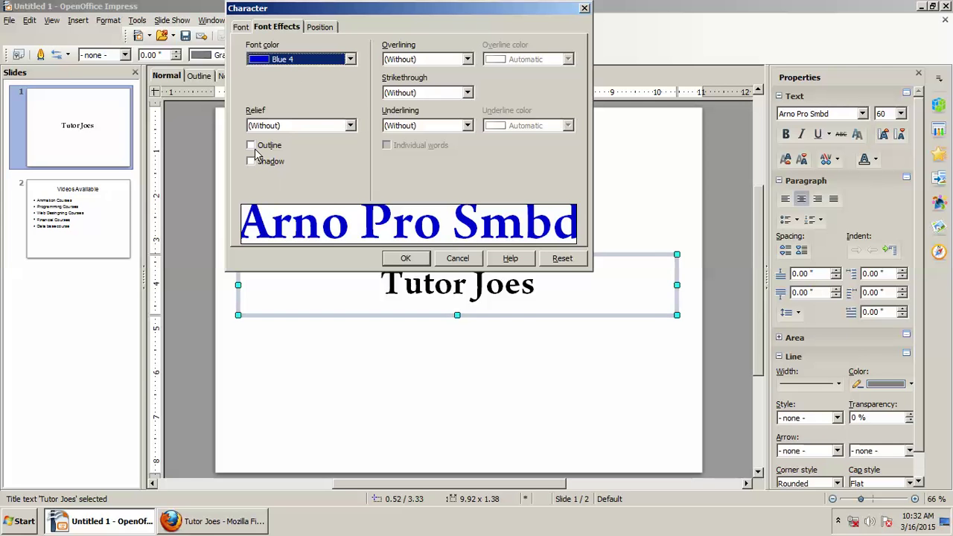
click(251, 145)
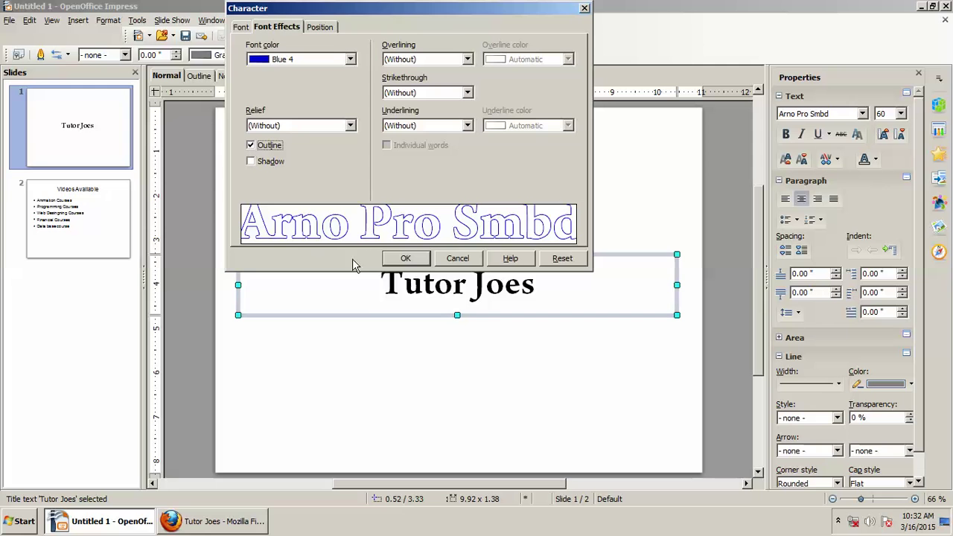
click(388, 257)
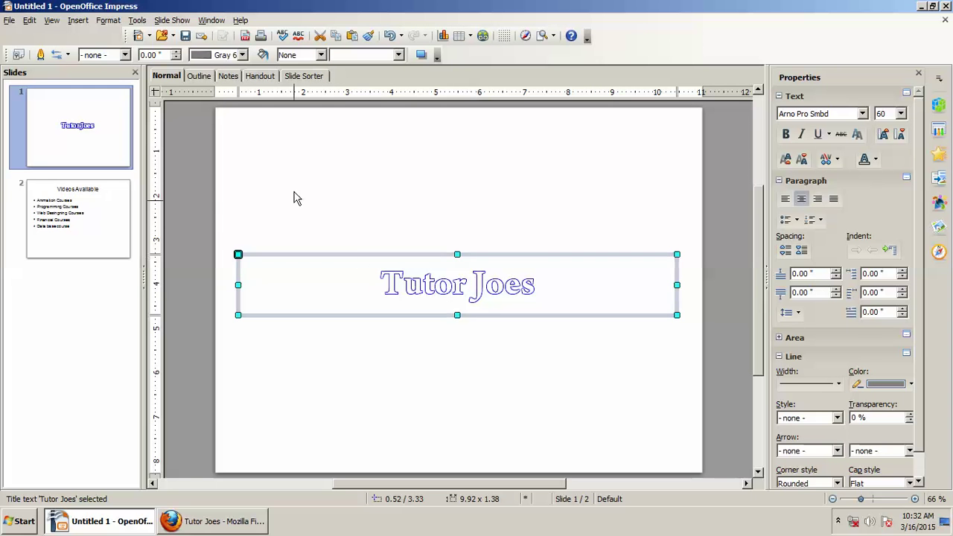
- Reopen the title's Character settings and replace the Outline effect with Shadow, briefly trying both effects together
click(131, 22)
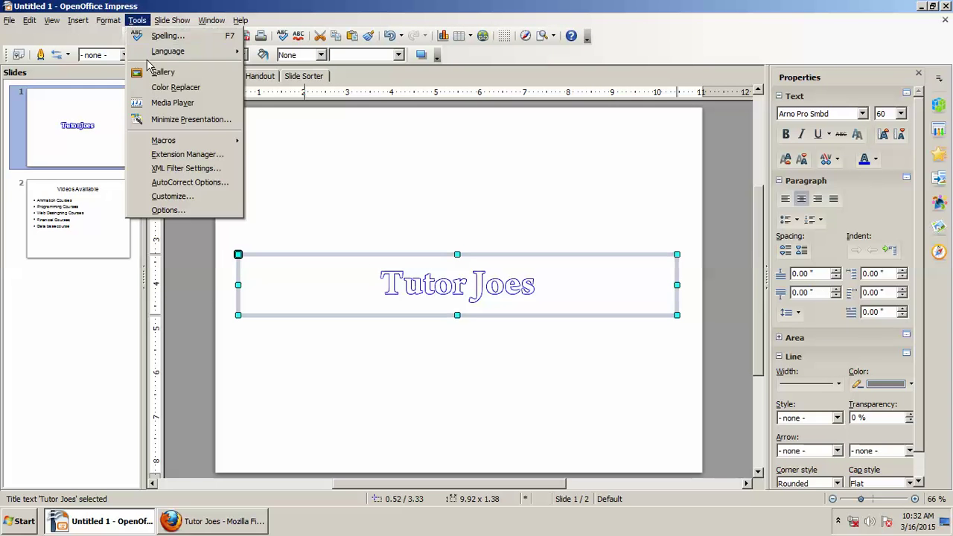
mouse_move(108, 20)
click(121, 57)
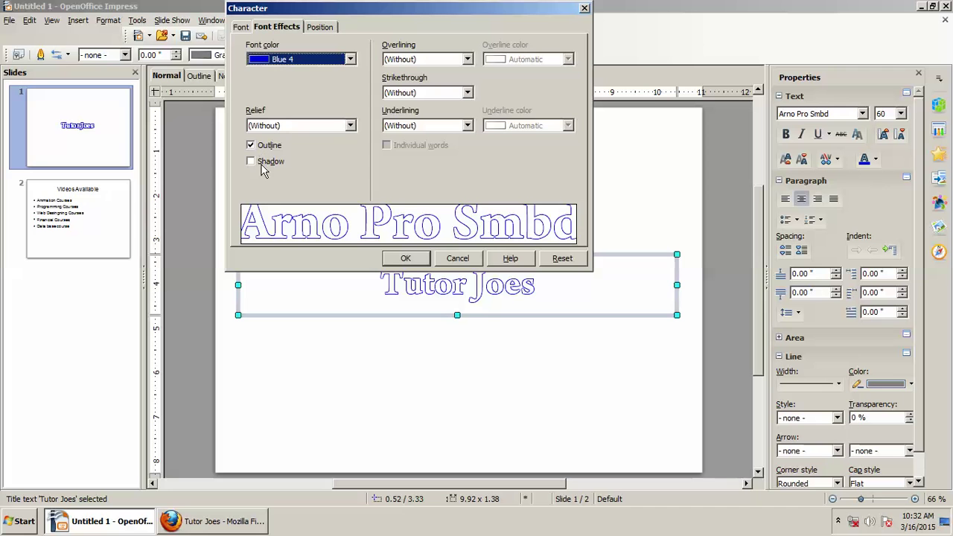
click(250, 145)
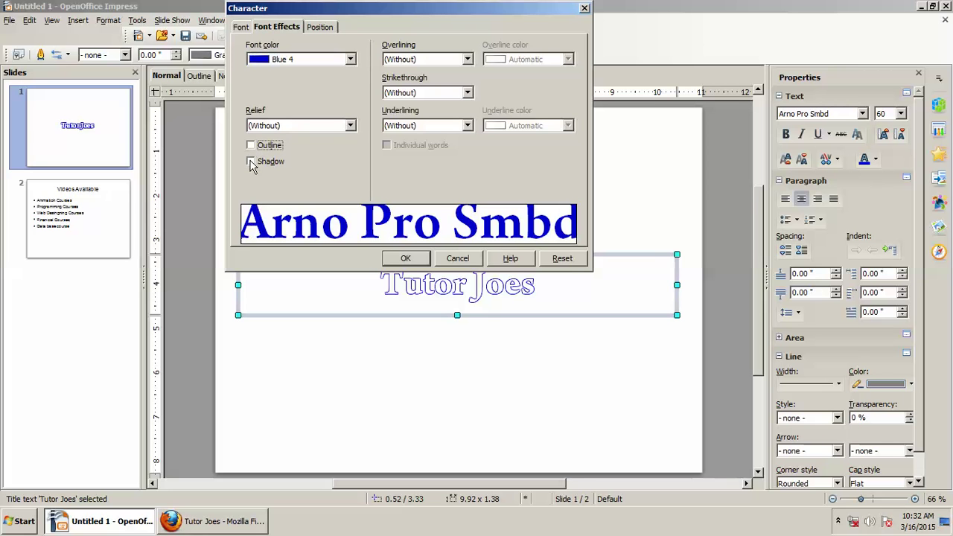
click(251, 161)
click(251, 146)
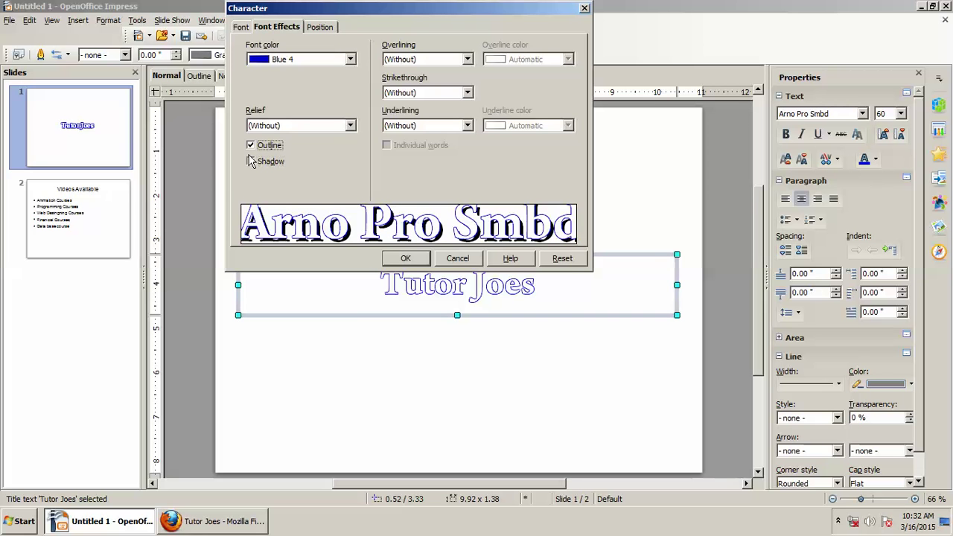
click(251, 146)
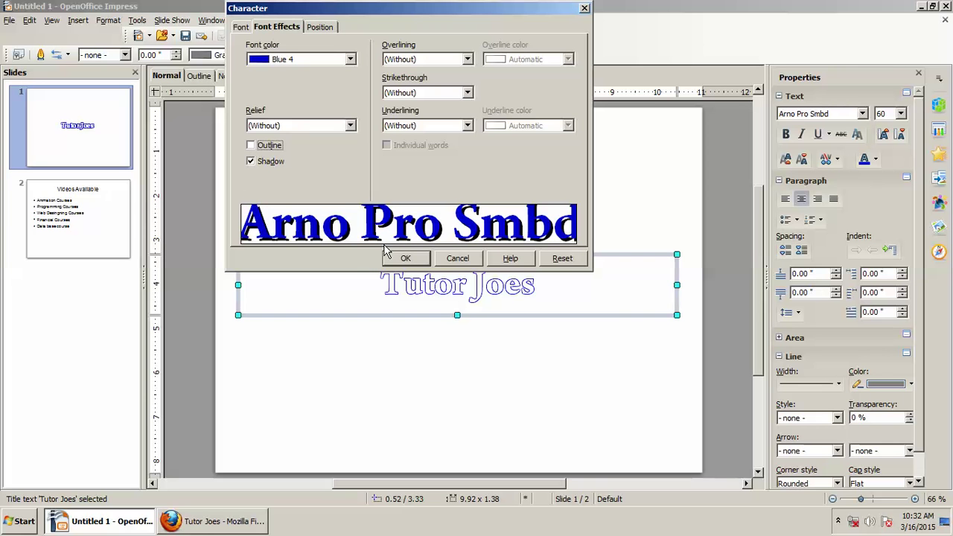
- Try the Embossed relief for the title, then return the relief to (Without)
click(350, 126)
click(351, 127)
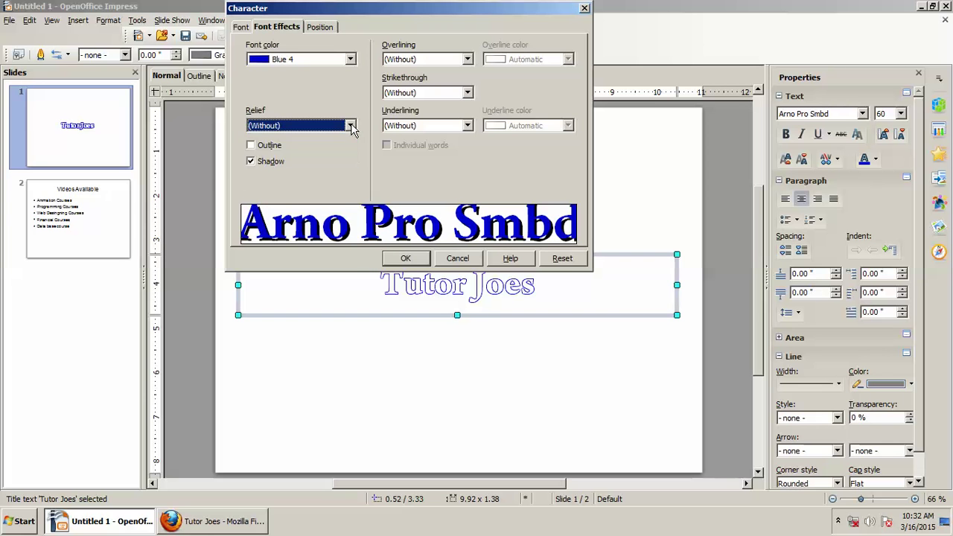
click(350, 126)
click(333, 144)
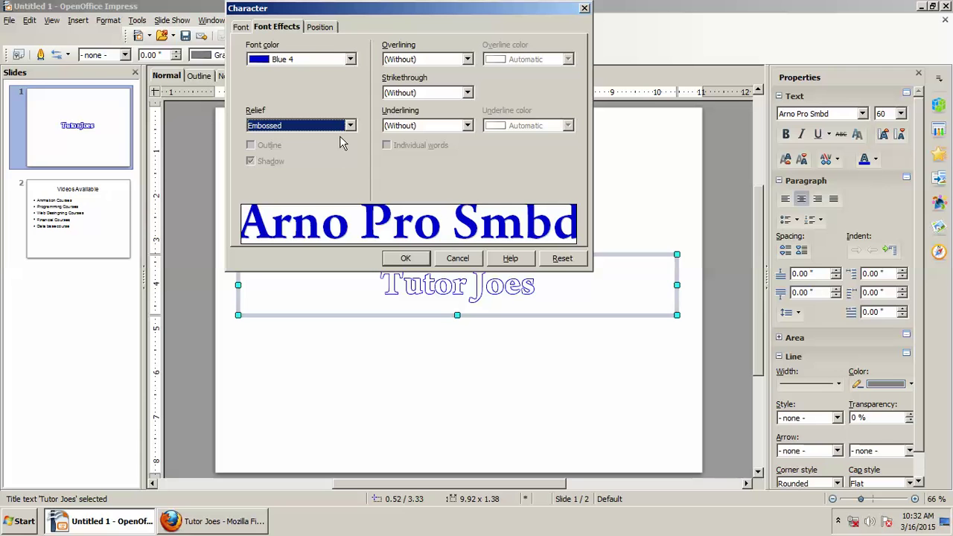
click(347, 125)
click(327, 133)
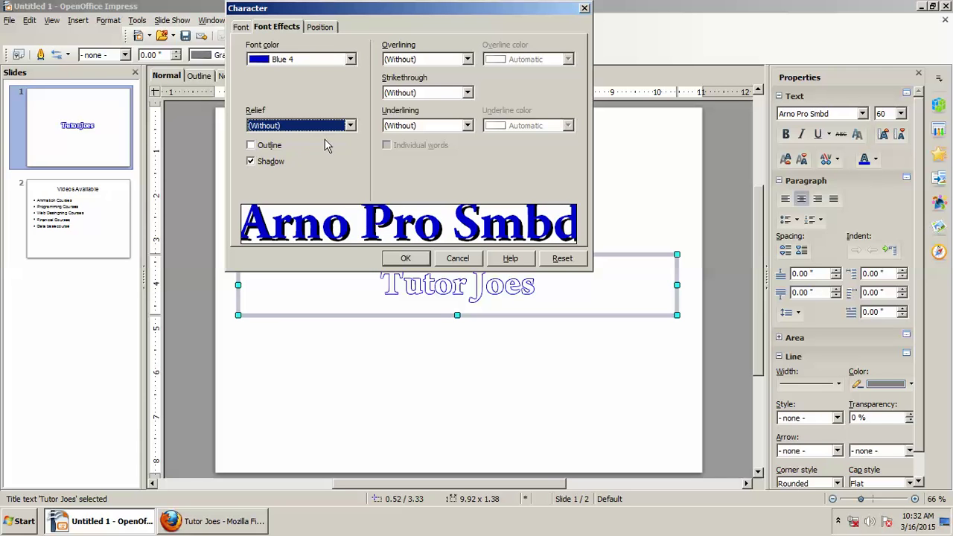
- Choose Single overlining for the title and apply the font effects
click(467, 60)
click(467, 59)
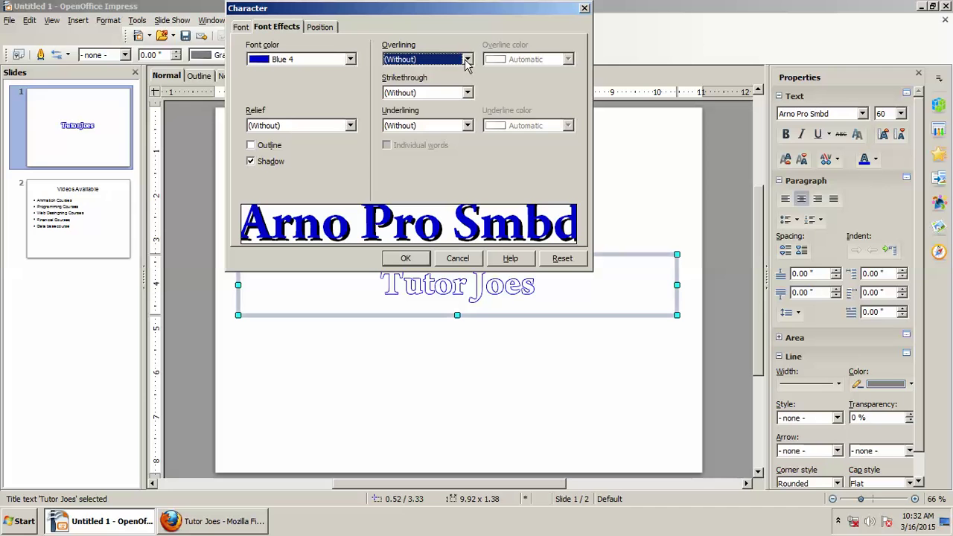
click(467, 59)
click(437, 82)
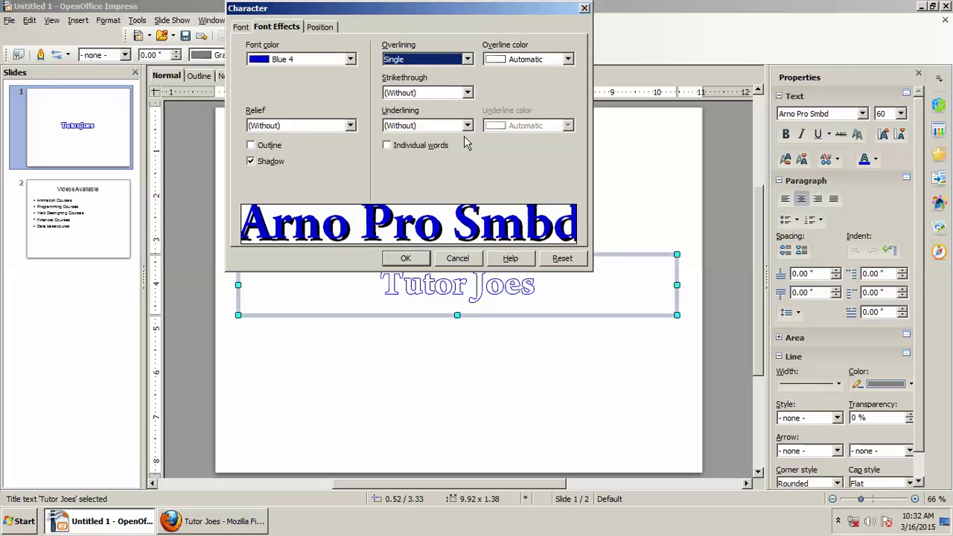
click(407, 258)
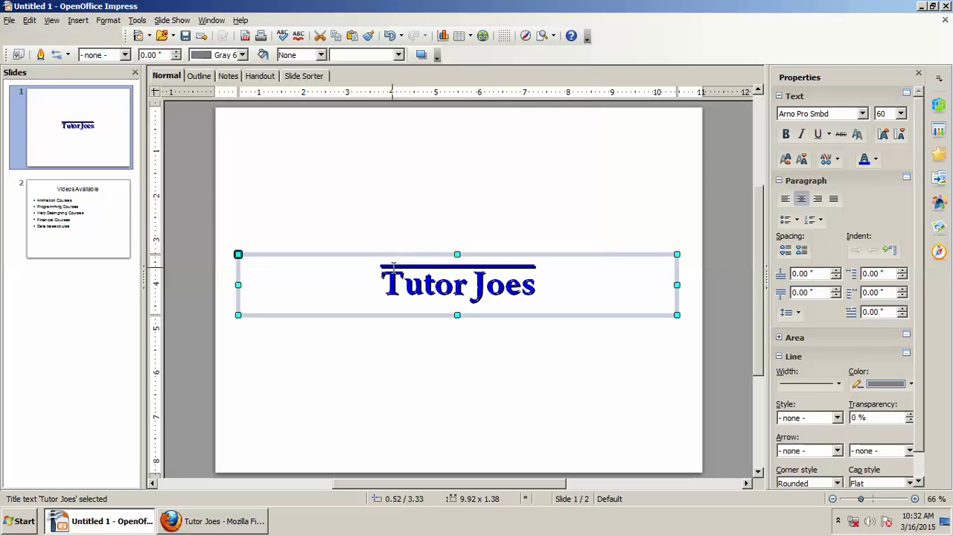
- Change the title's overlining to Dotted and apply it
click(108, 21)
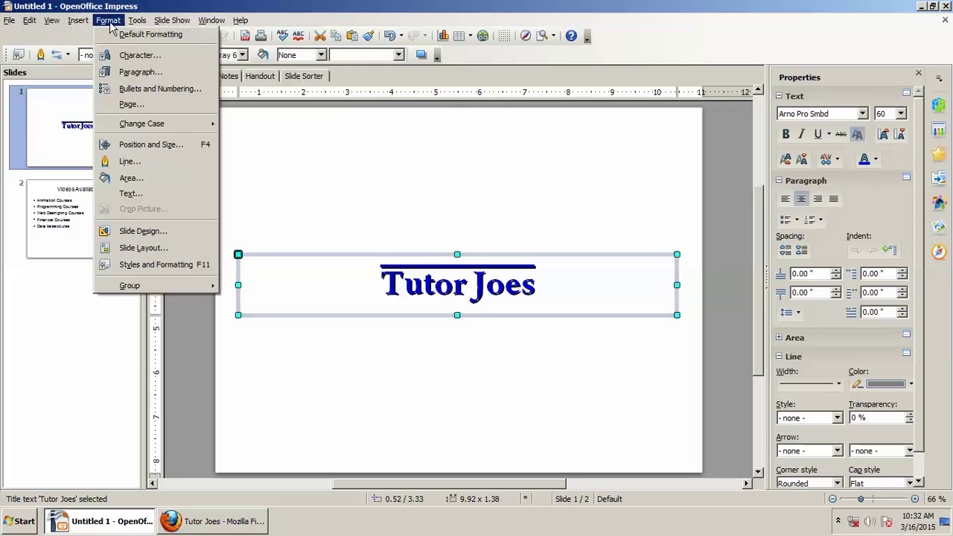
click(135, 53)
click(467, 59)
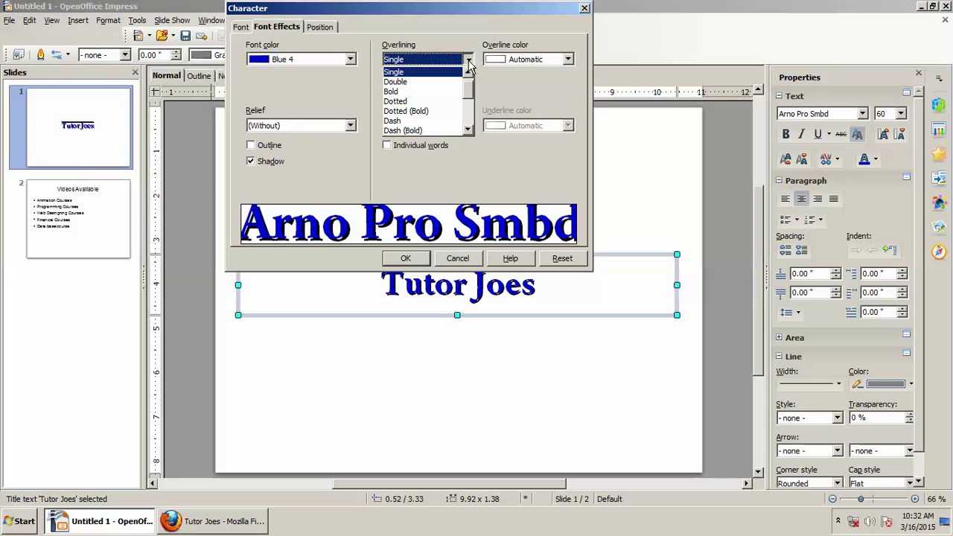
click(421, 96)
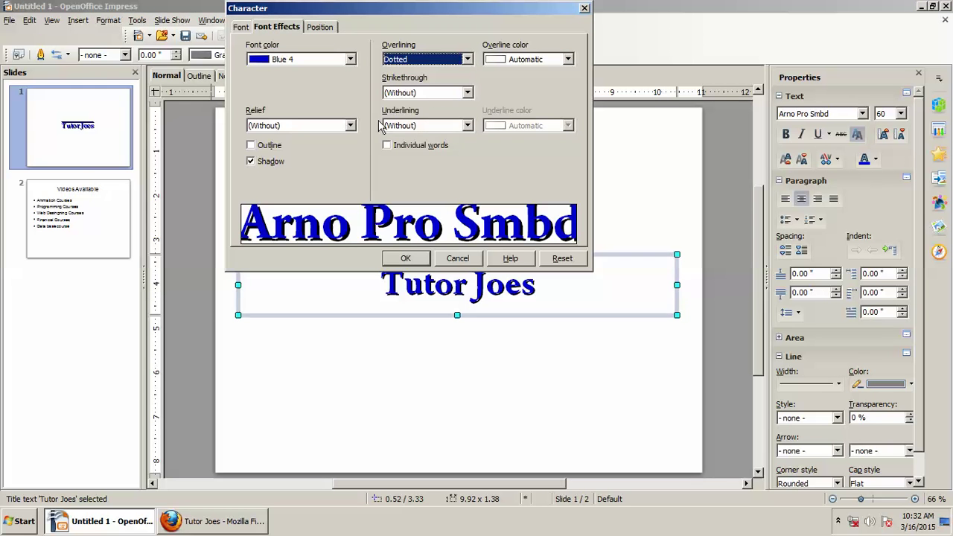
click(406, 258)
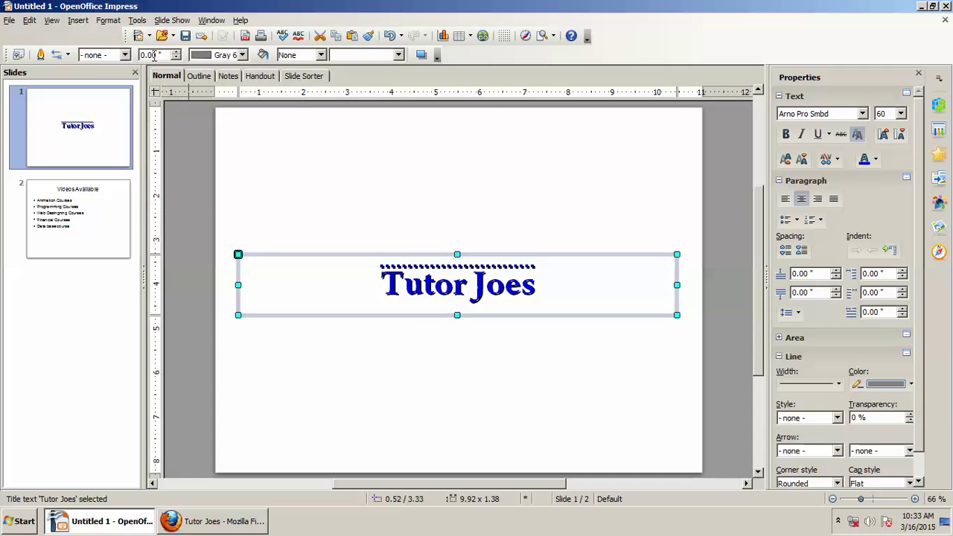
- Clear the title's dotted overlining, then apply Single overlining with the overline color Red
click(108, 20)
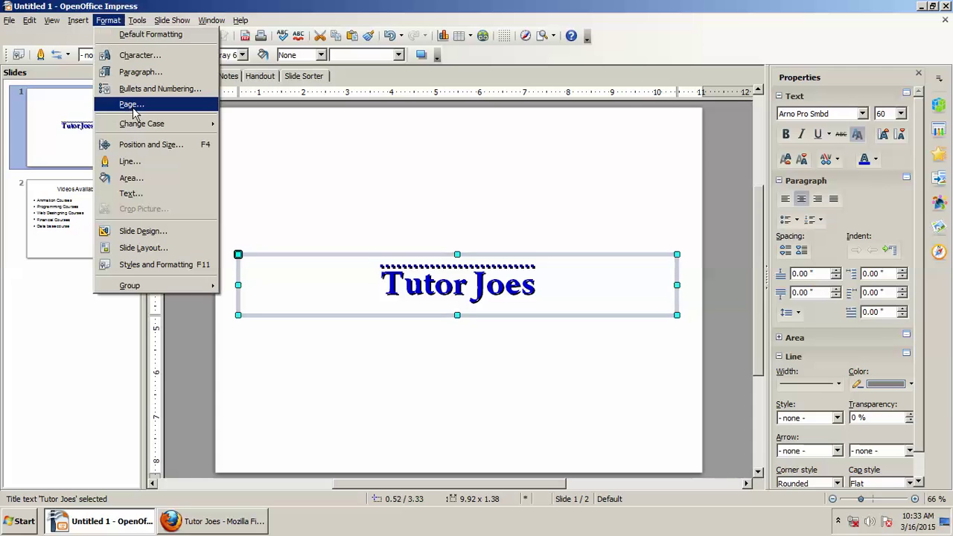
click(149, 56)
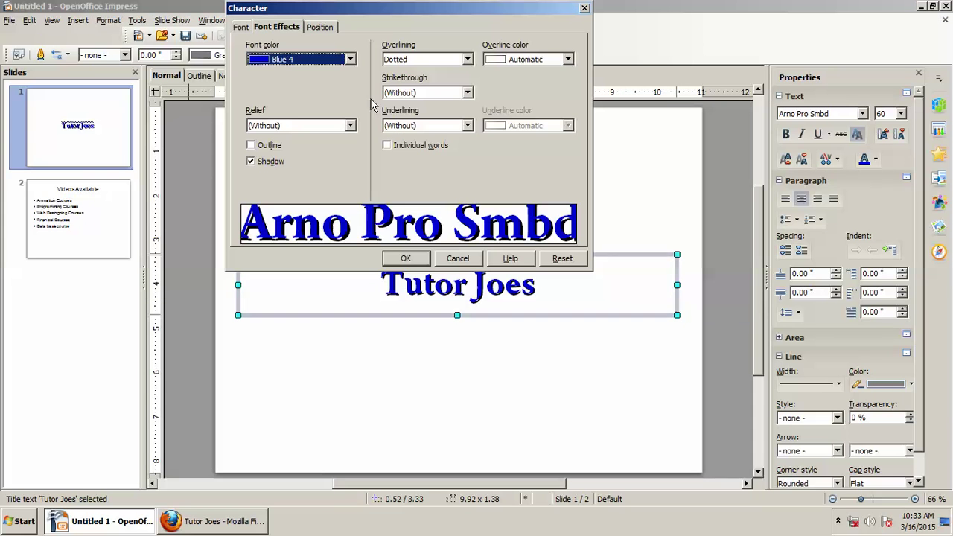
click(449, 61)
click(414, 72)
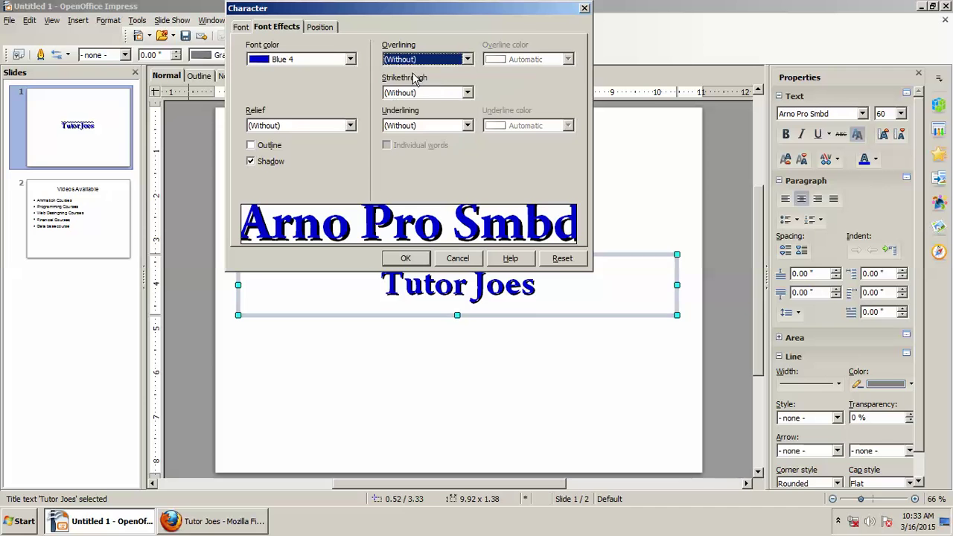
click(473, 59)
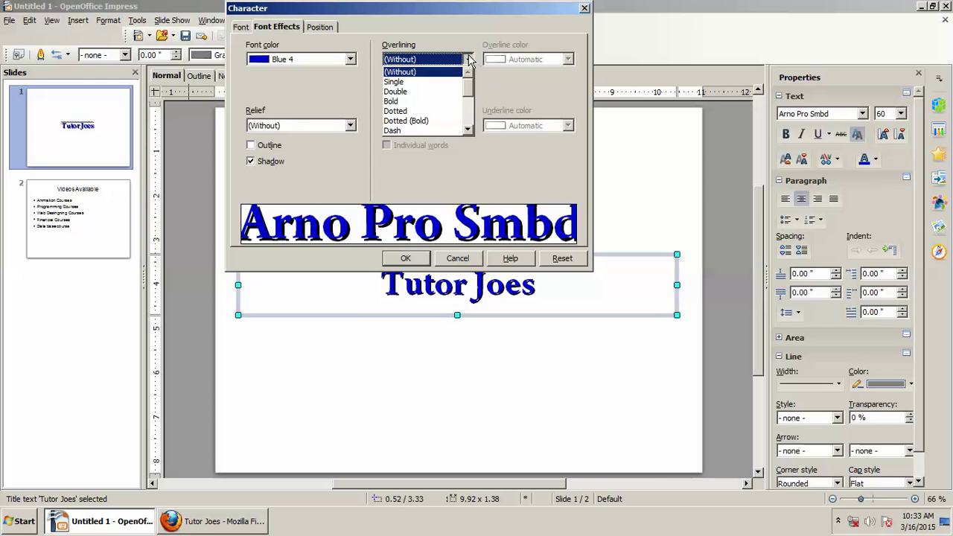
click(442, 89)
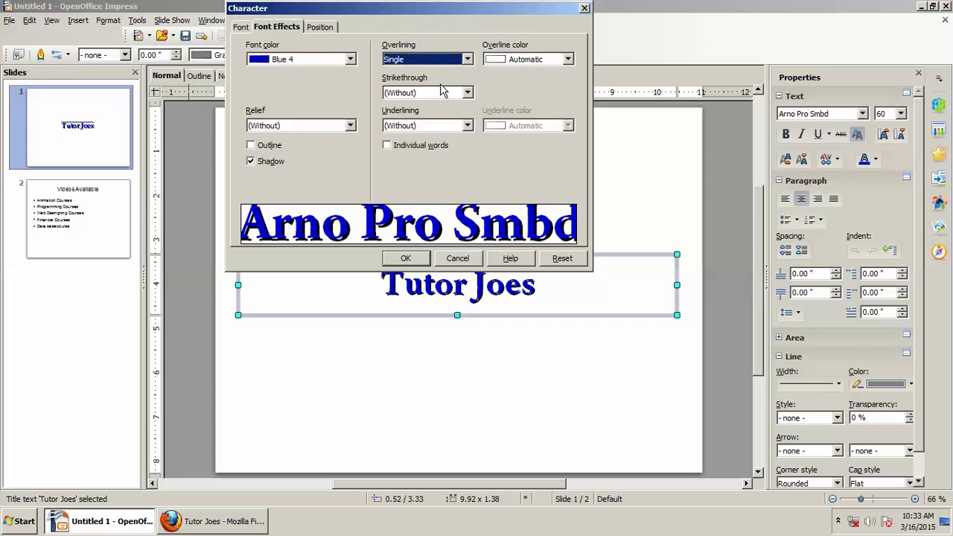
click(568, 59)
scroll(519, 132, down, 5)
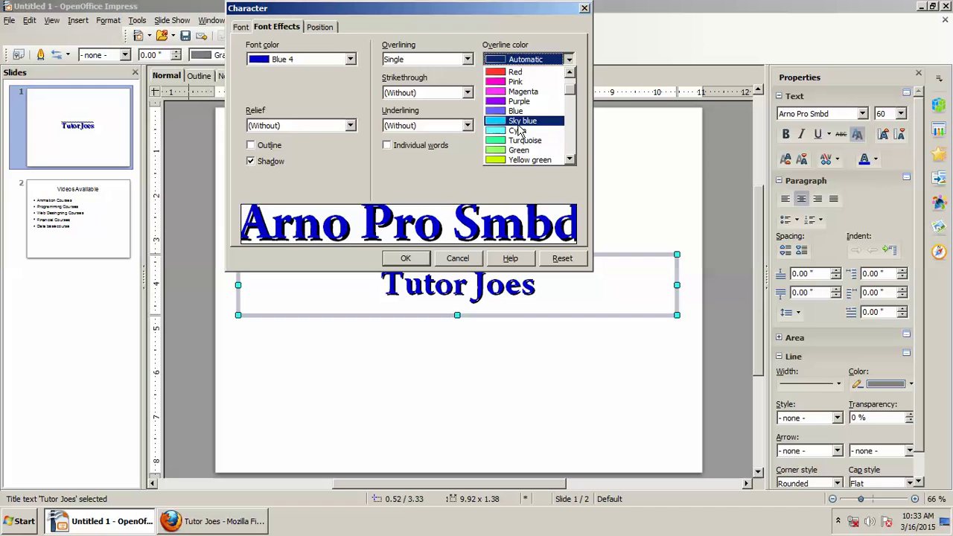
click(515, 72)
click(406, 258)
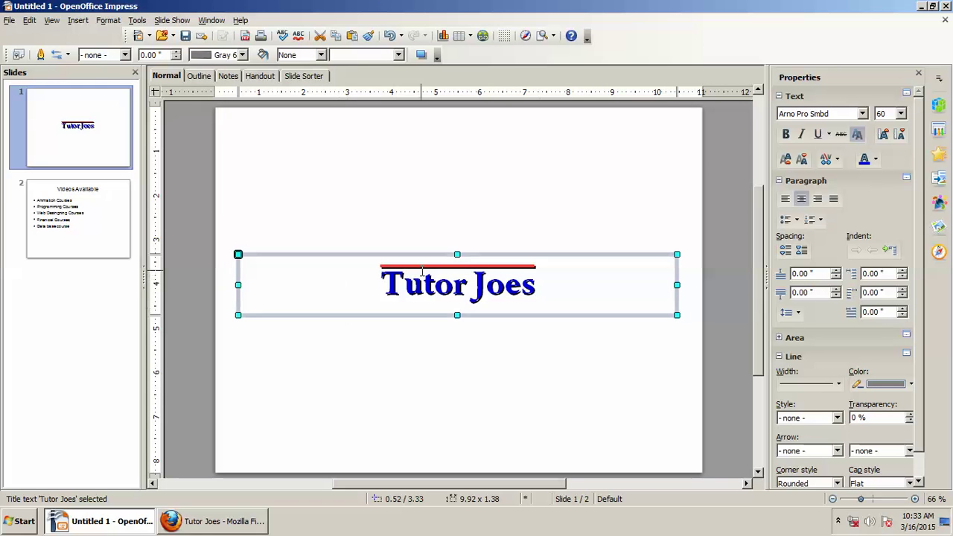
- Reset the title's overline color to Automatic and its overlining to (Without) in the character font effects
click(137, 20)
mouse_move(108, 23)
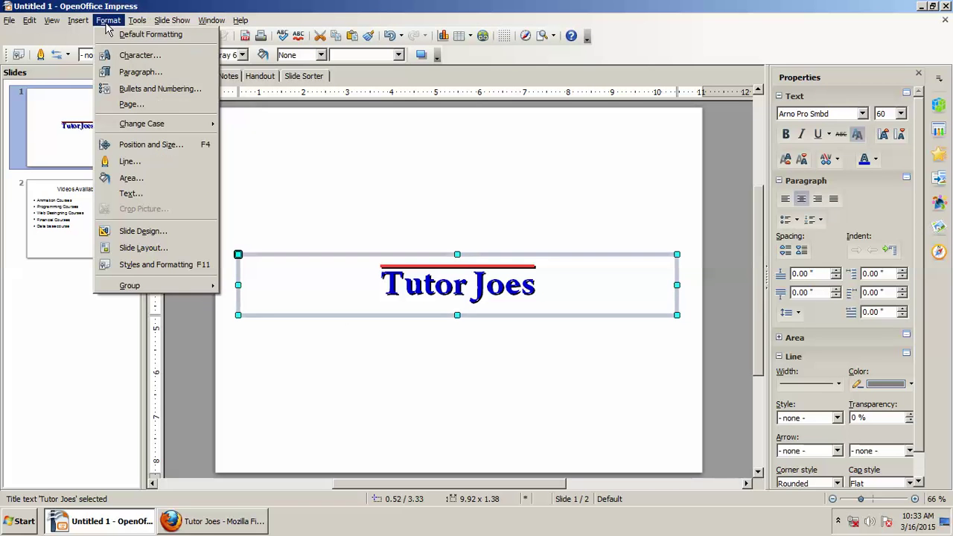
click(134, 53)
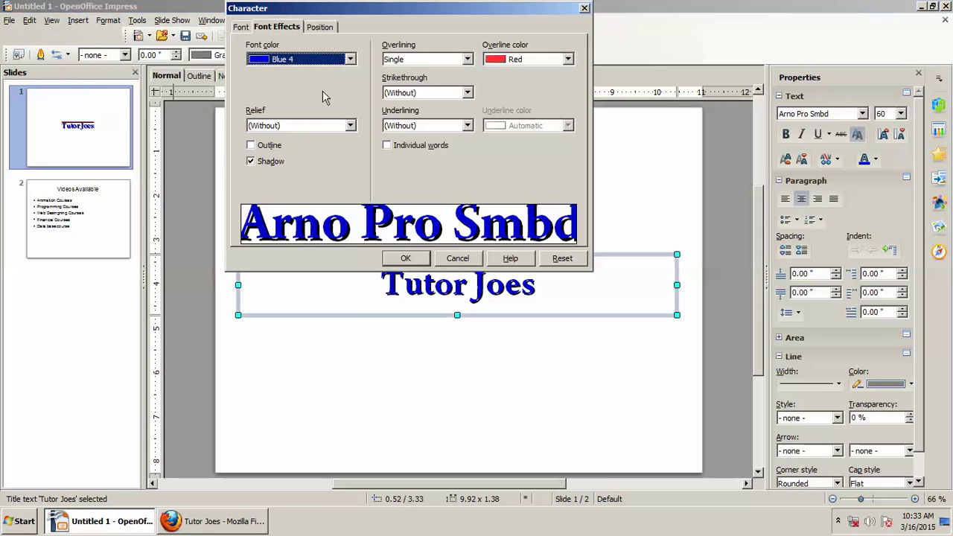
click(568, 59)
scroll(532, 104, up, 3)
scroll(533, 88, up, 2)
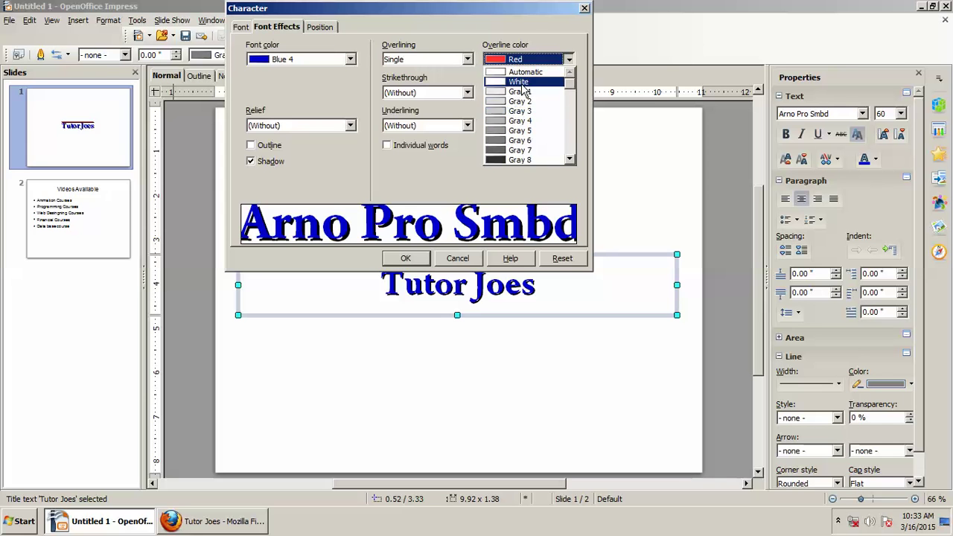
click(522, 71)
click(468, 59)
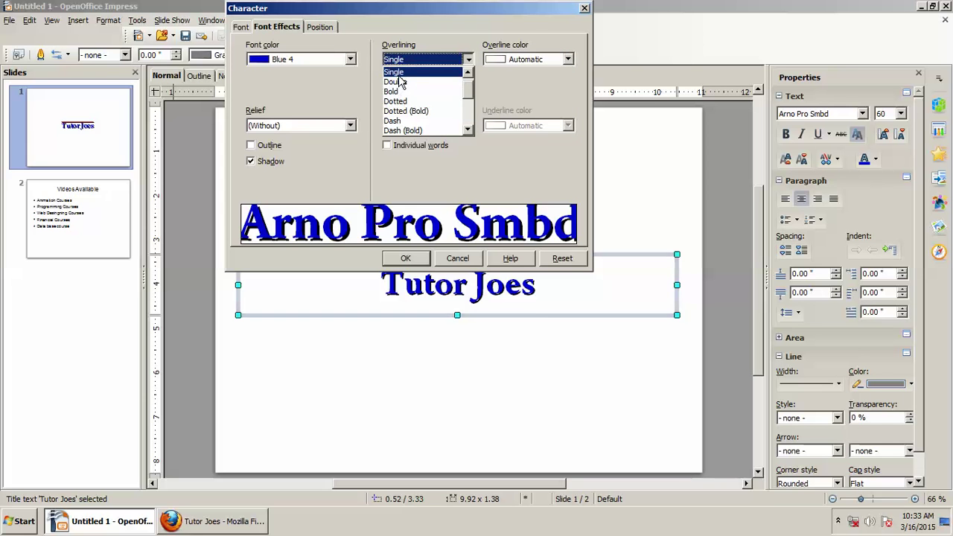
scroll(407, 77, up, 1)
click(409, 73)
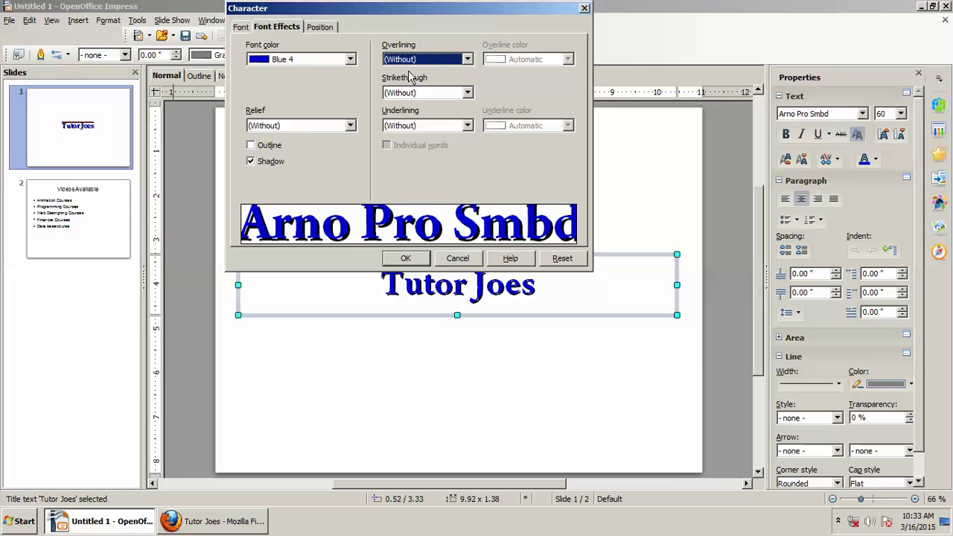
- Try the Single, Double and Bold strikethrough styles on the title in turn
click(468, 93)
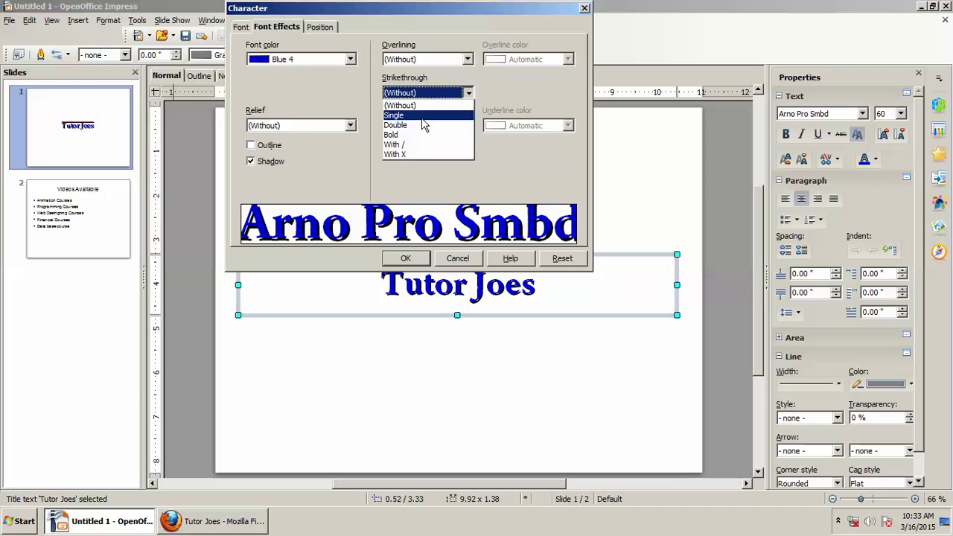
click(423, 115)
click(467, 92)
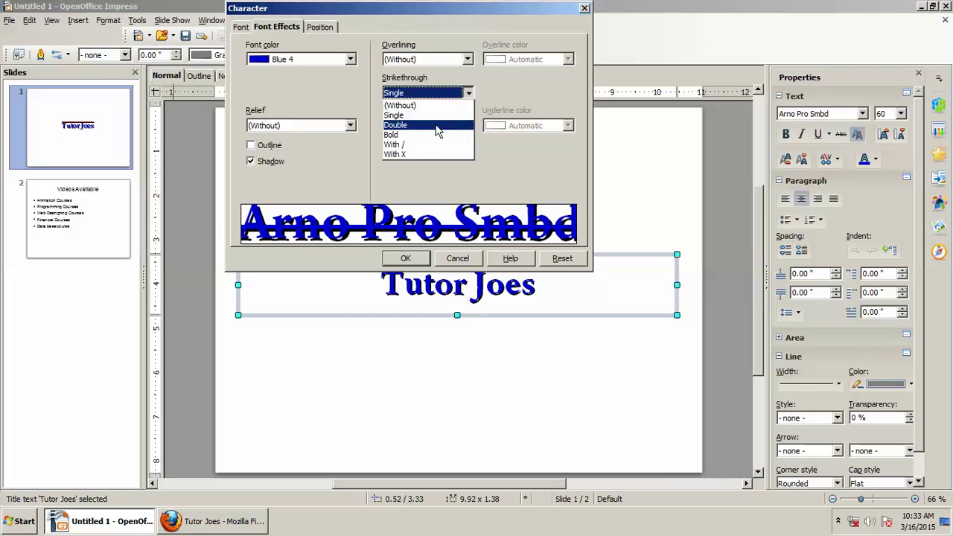
click(436, 126)
click(468, 93)
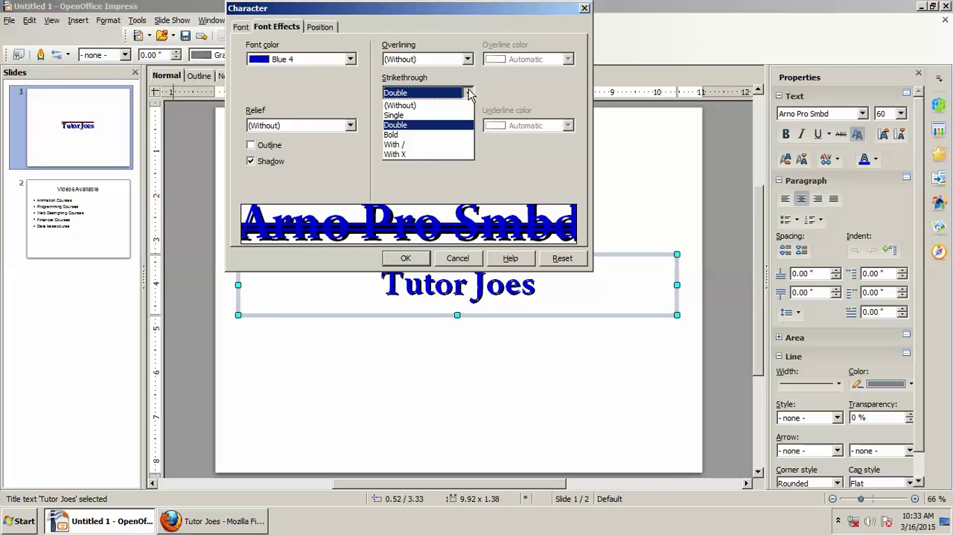
click(425, 134)
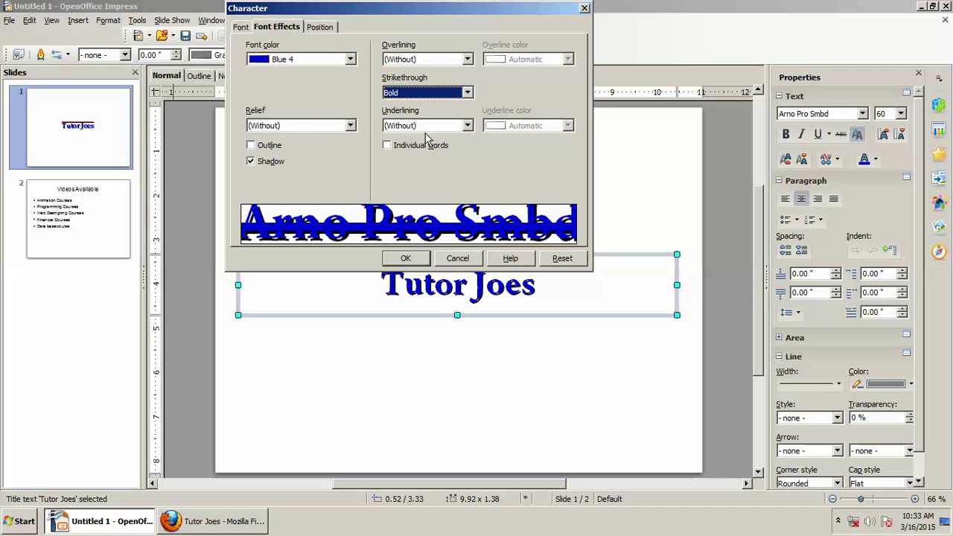
- Set the title's strikethrough to With / and apply the font effects
click(468, 92)
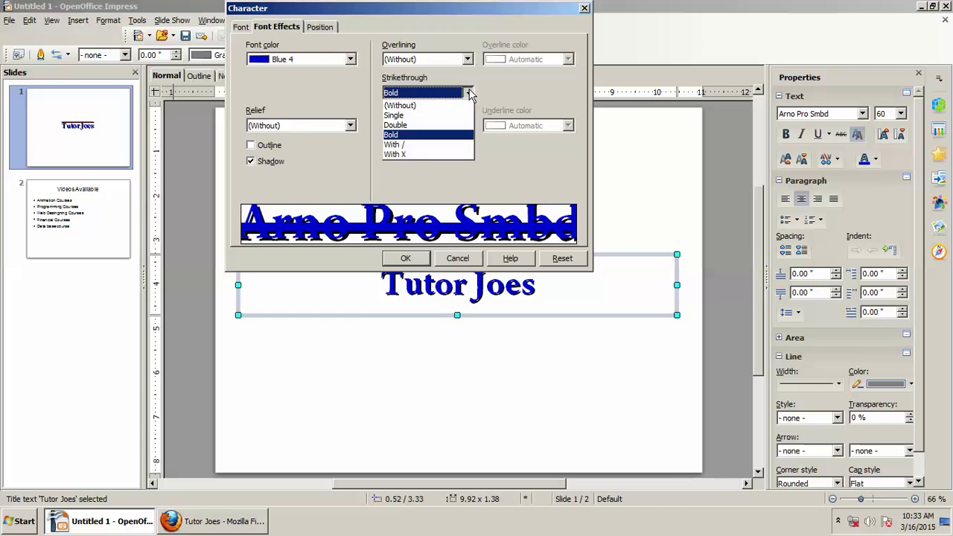
click(431, 145)
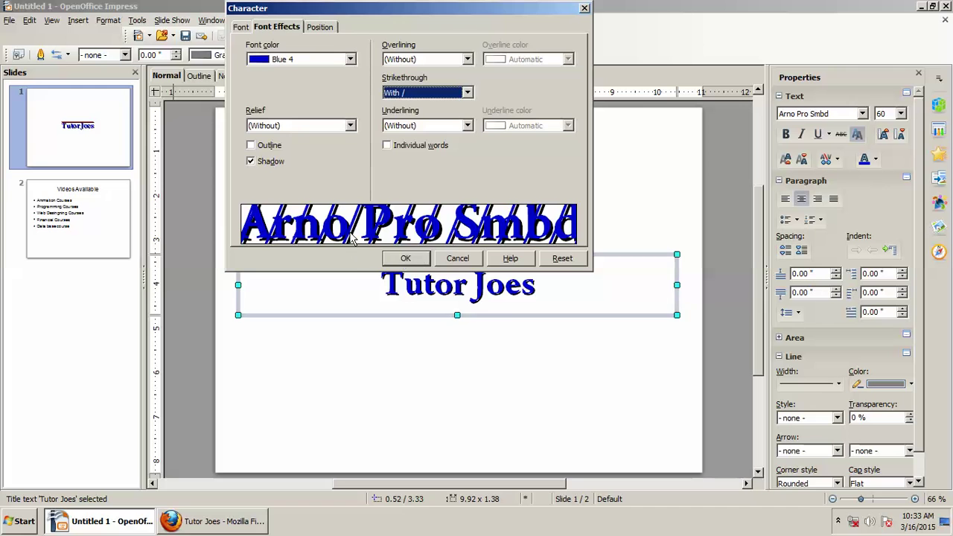
click(406, 258)
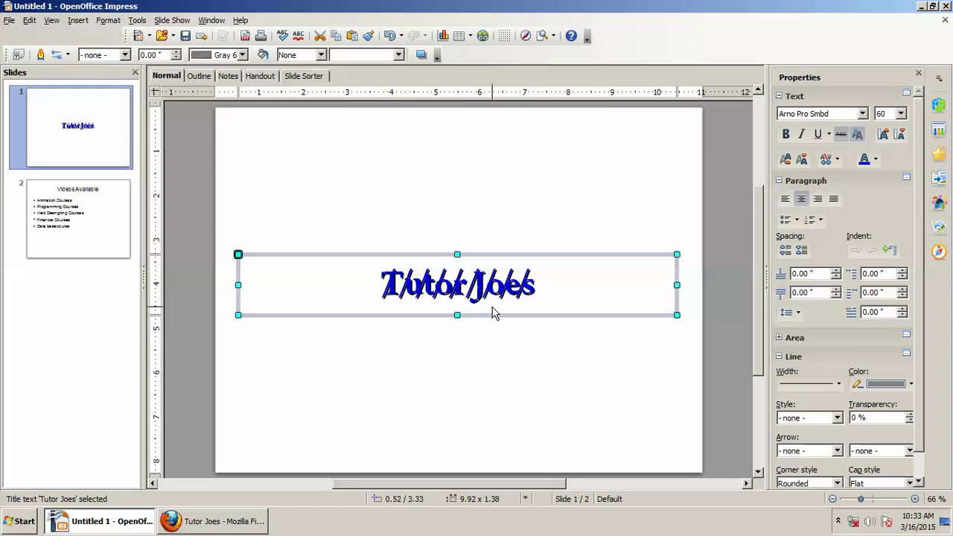
- Return the title's strikethrough to (Without) and turn off its shadow in the character settings
click(108, 20)
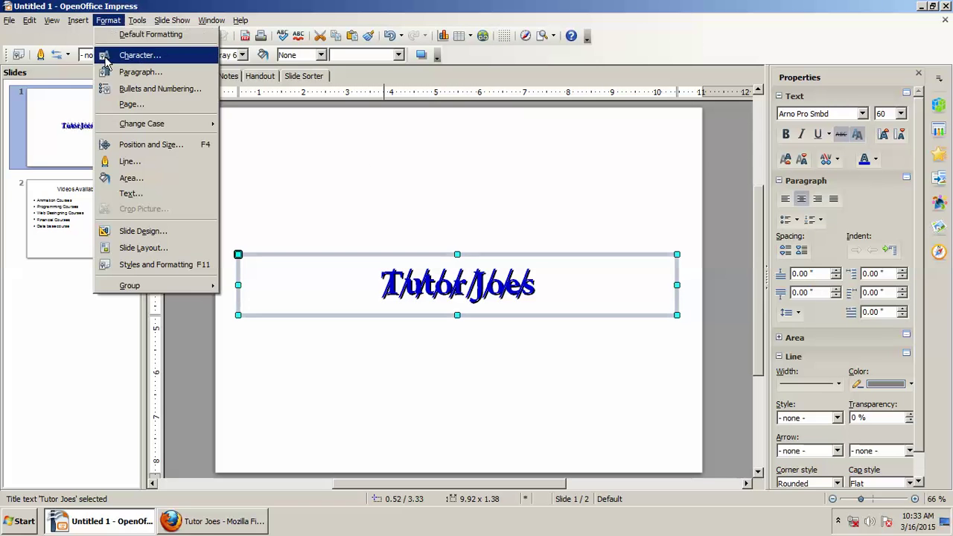
click(105, 55)
click(426, 92)
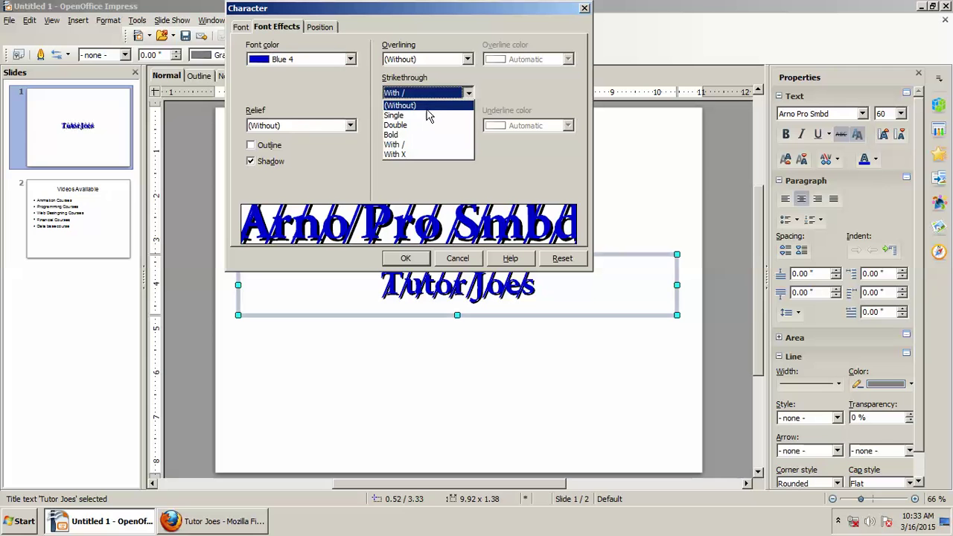
click(414, 105)
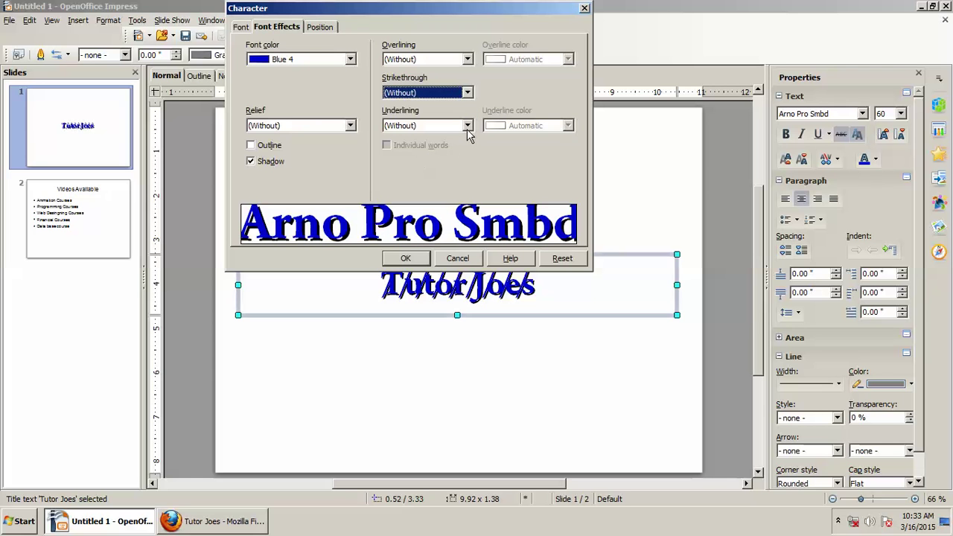
click(267, 165)
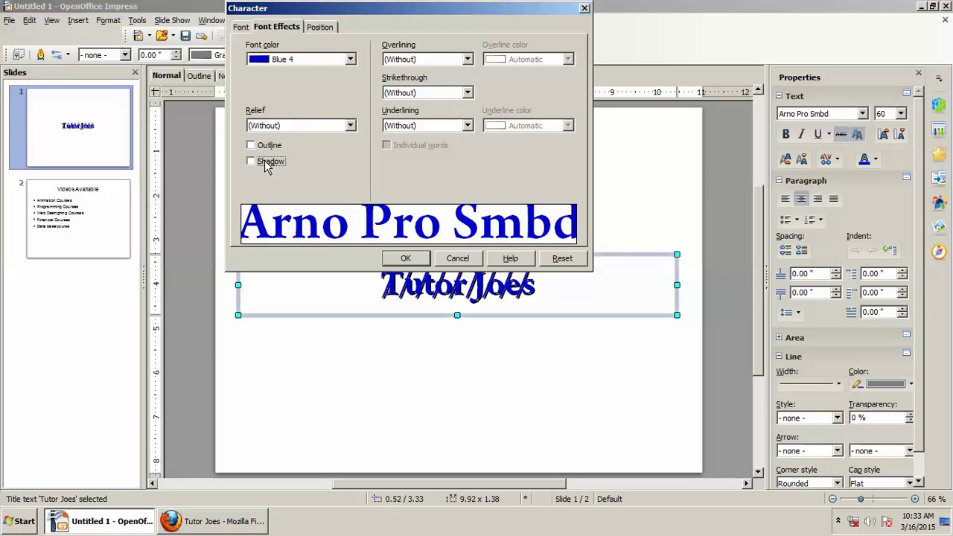
- Give the title Single underlining with the underline color Pink and apply the font effects
click(468, 127)
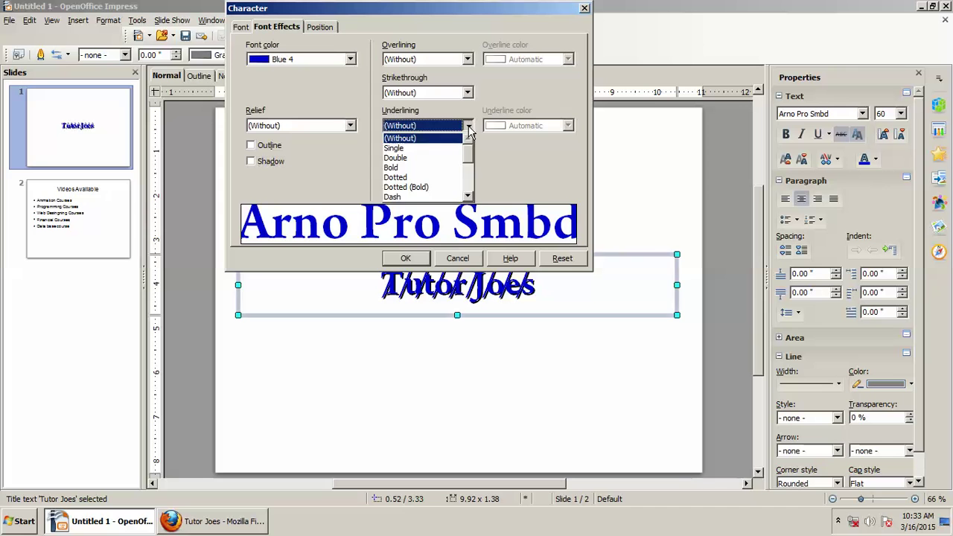
click(443, 149)
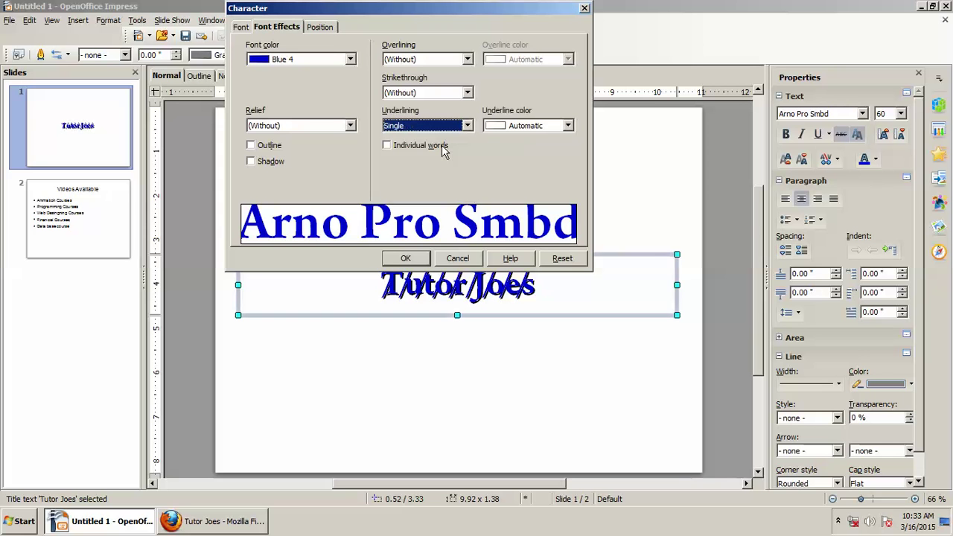
click(568, 126)
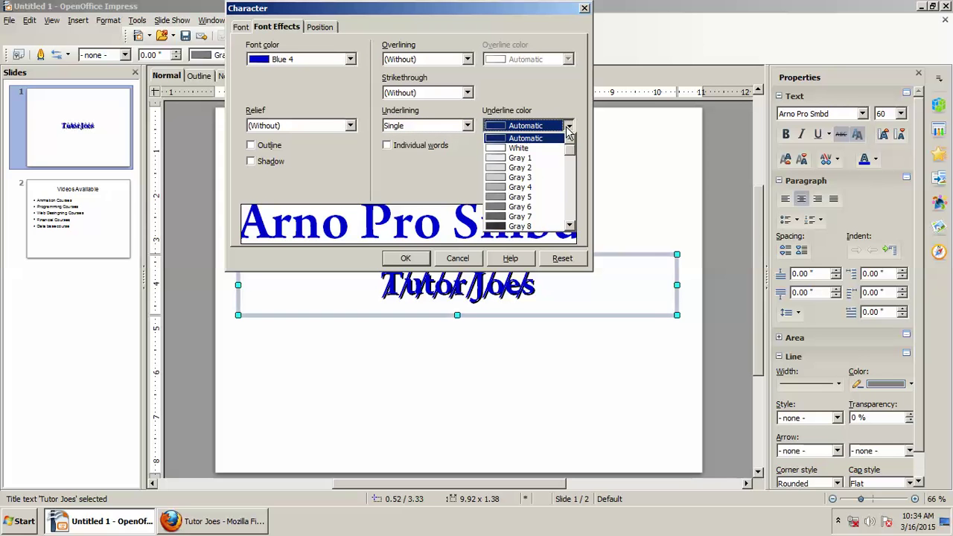
scroll(518, 179, down, 4)
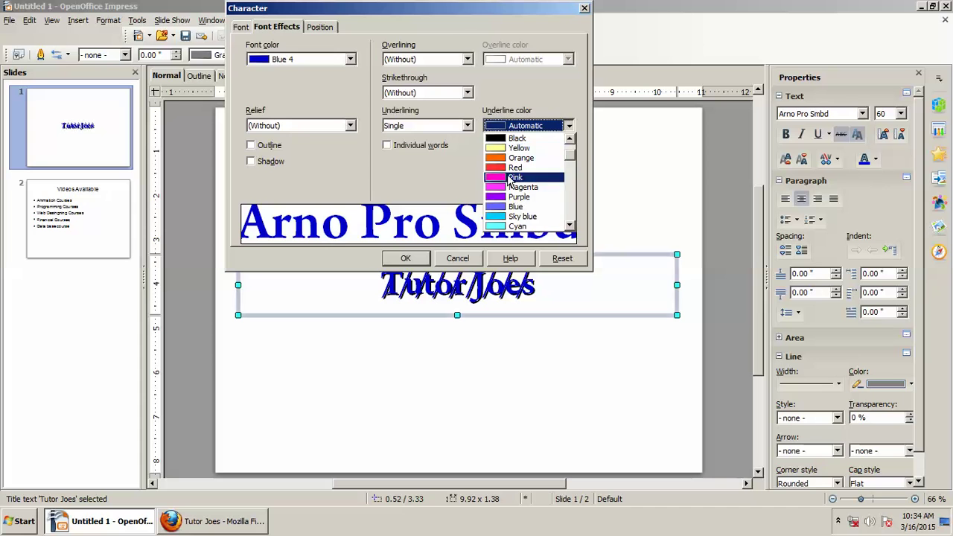
click(514, 177)
click(406, 258)
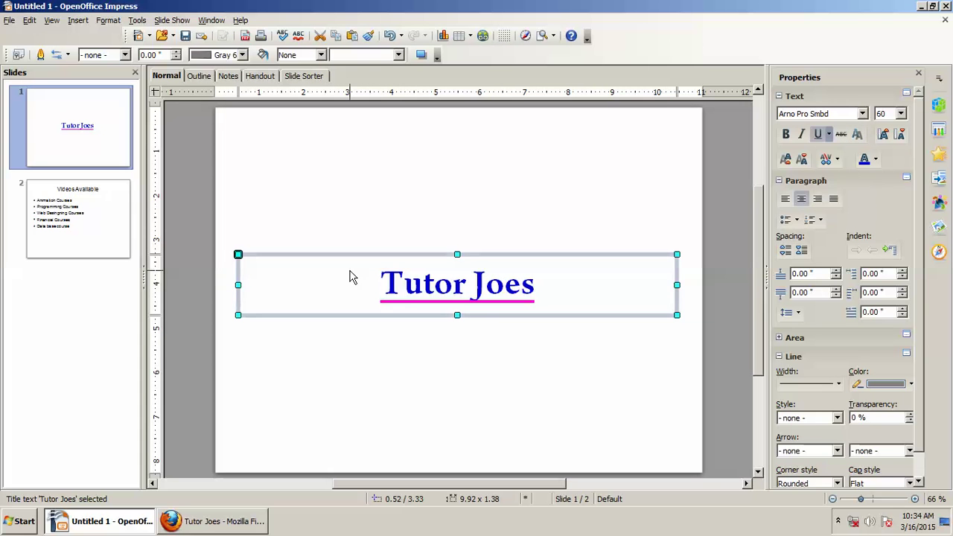
- Try the Superscript and Subscript positions for the title in the character settings, then return the position to Normal
click(108, 20)
click(142, 54)
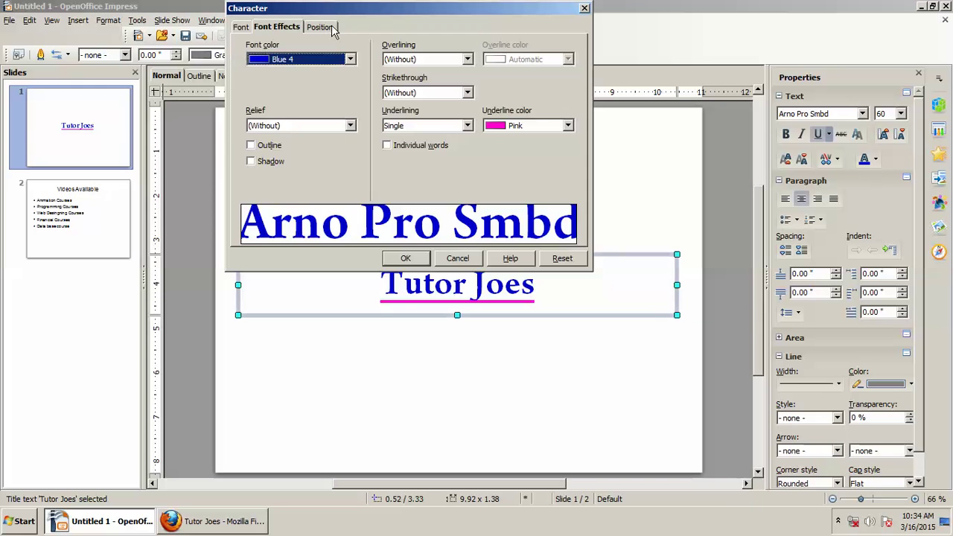
click(320, 27)
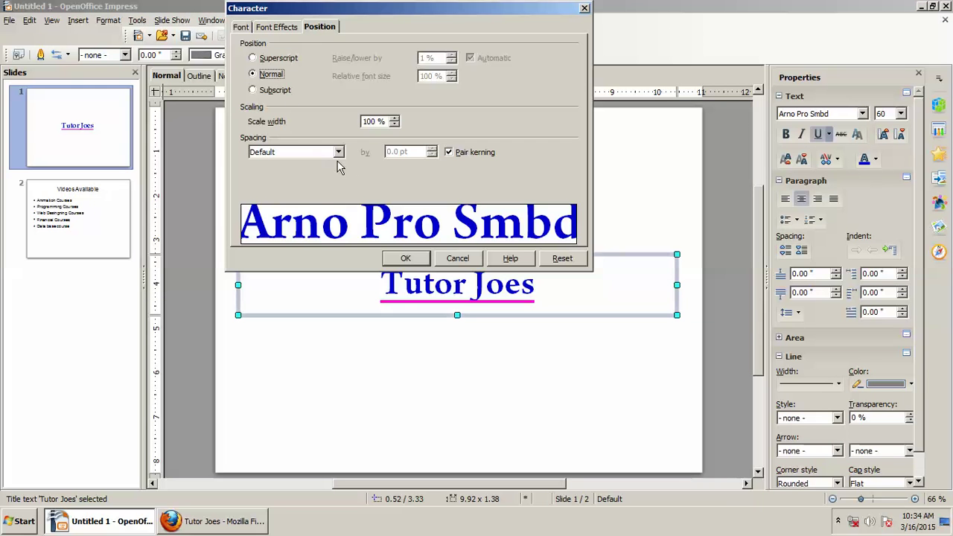
click(274, 59)
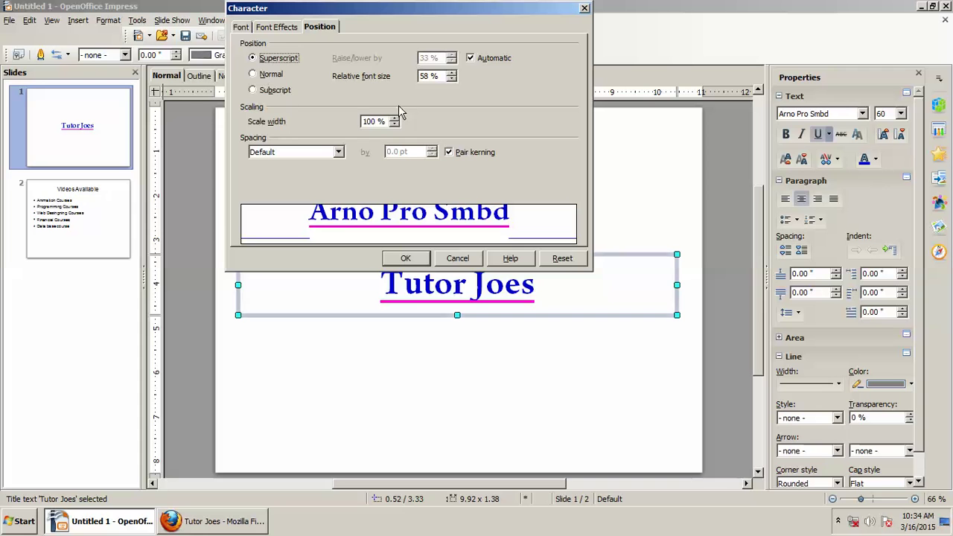
click(267, 79)
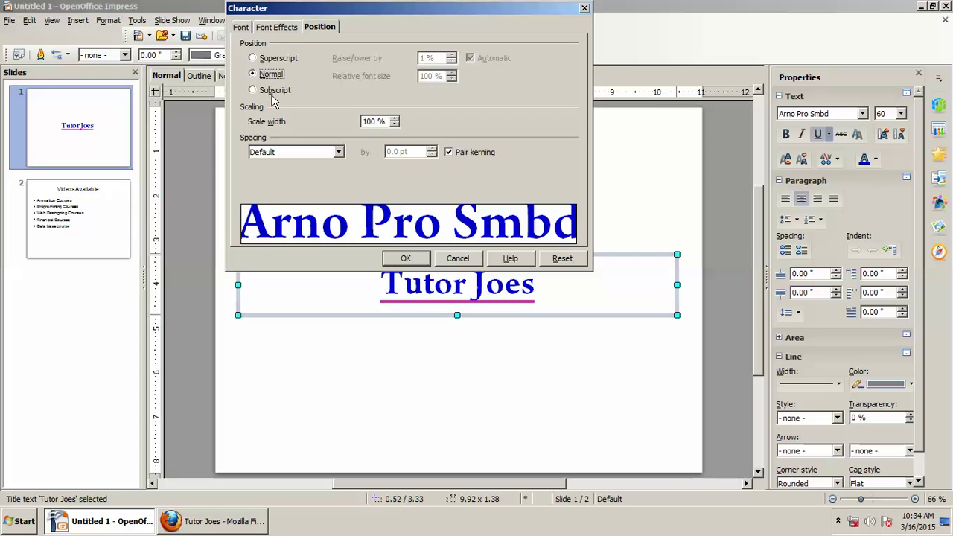
click(275, 93)
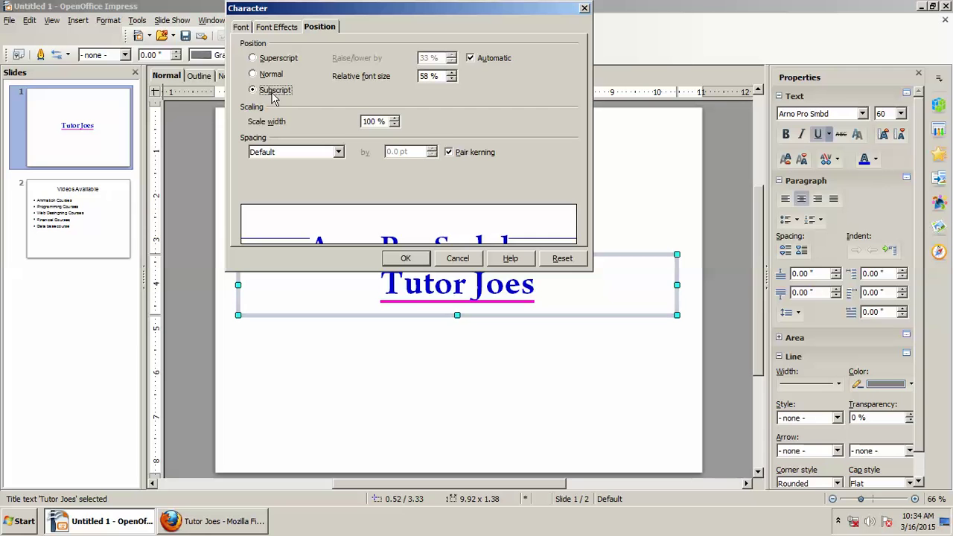
click(289, 58)
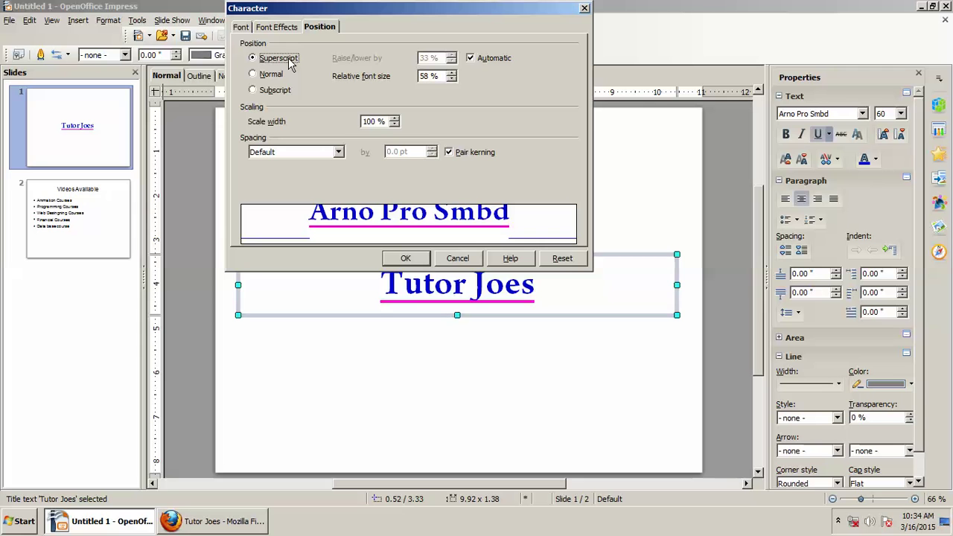
click(264, 94)
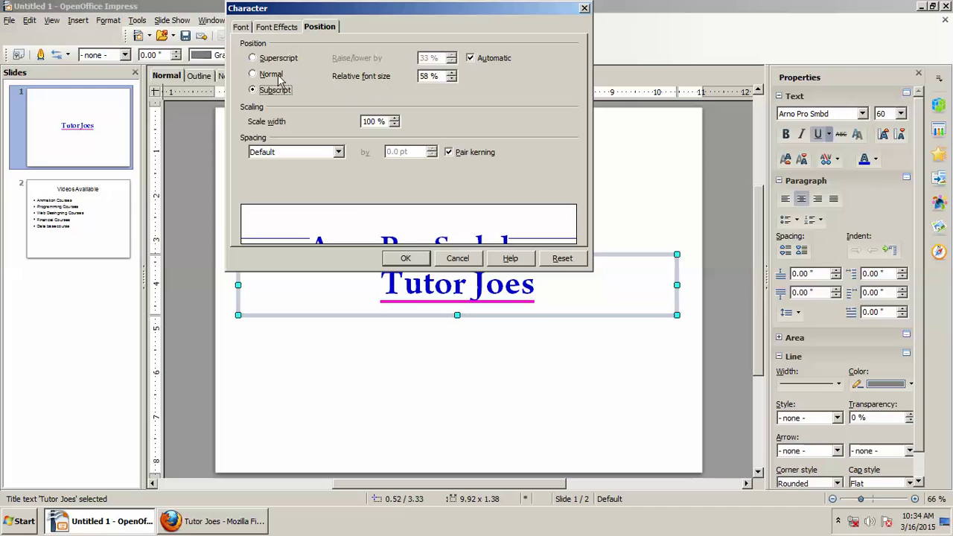
click(271, 75)
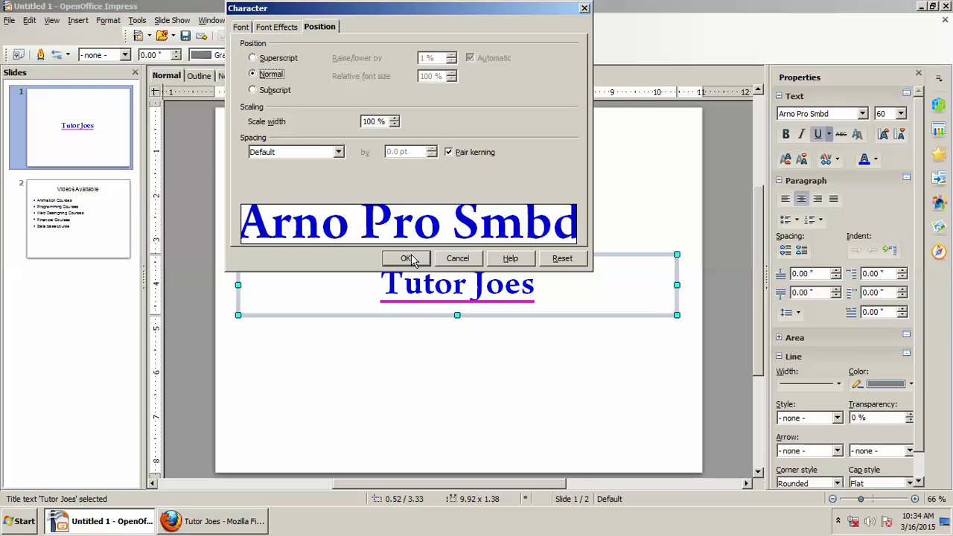
- Review the title's Font, Font Effects and Position settings, then confirm the character settings
click(241, 27)
click(275, 28)
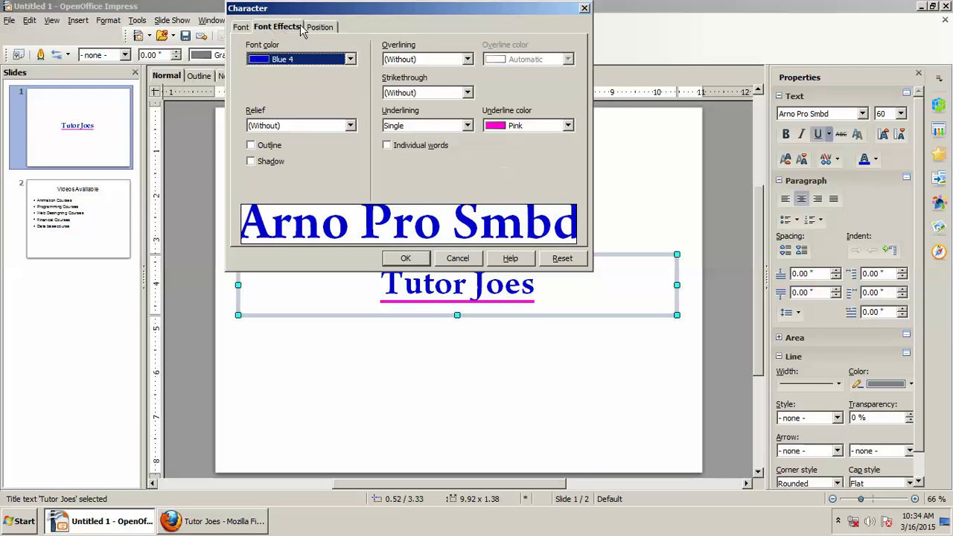
click(307, 28)
click(277, 27)
click(241, 28)
click(277, 27)
click(319, 26)
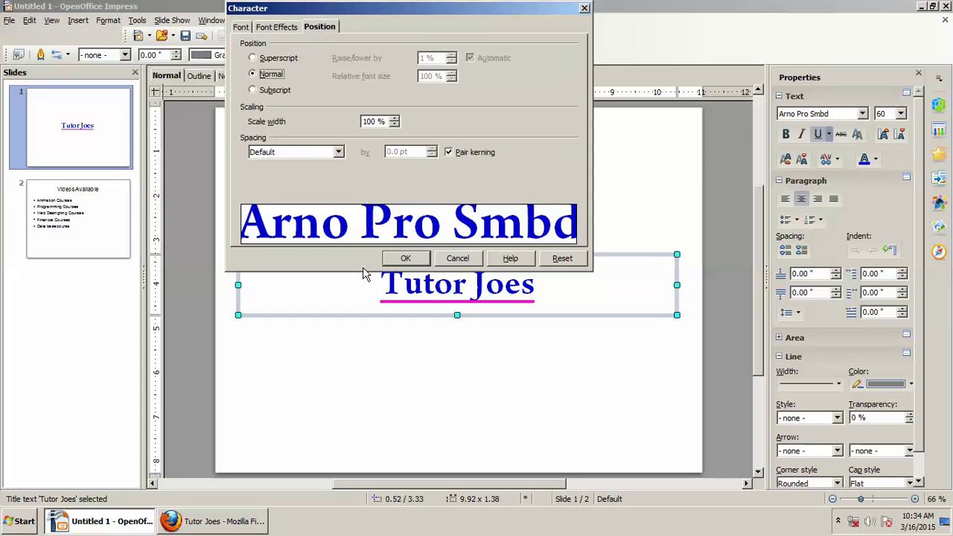
click(405, 258)
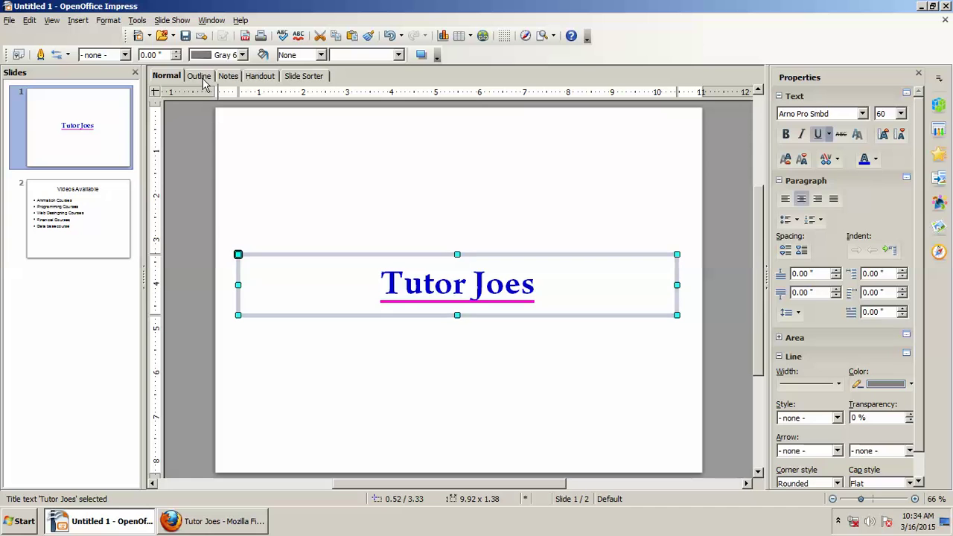
- Select the "Videos Available" title on slide 2 and open its character font settings
click(358, 216)
click(85, 221)
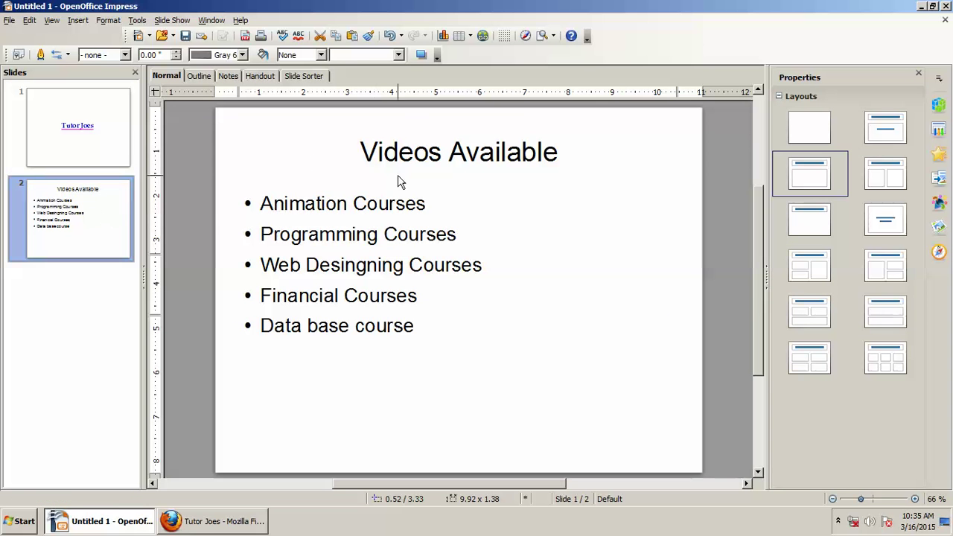
click(425, 149)
click(425, 121)
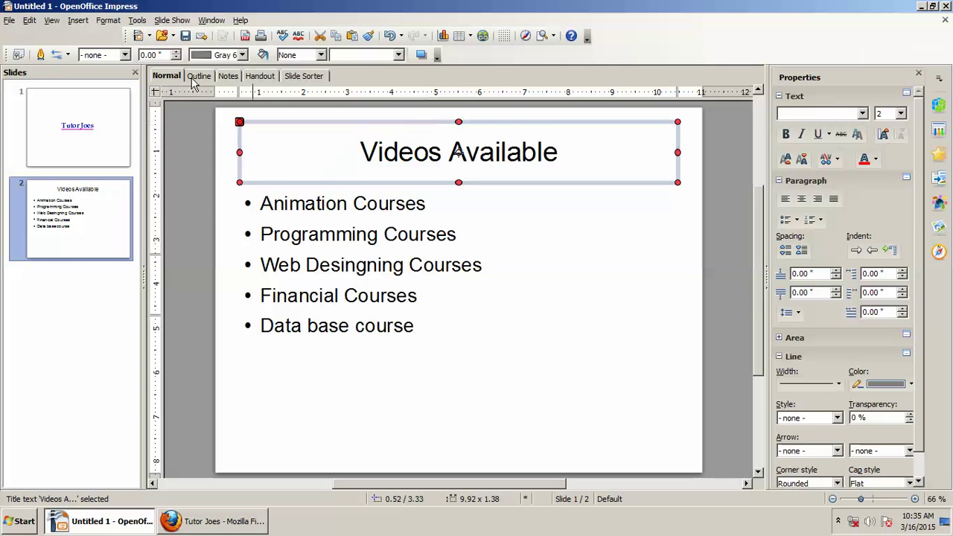
click(108, 20)
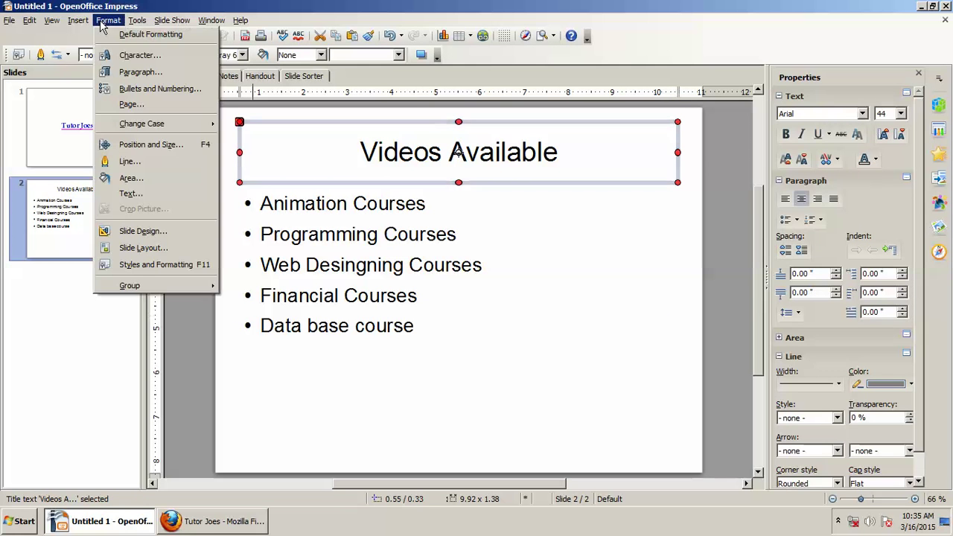
click(139, 56)
click(242, 28)
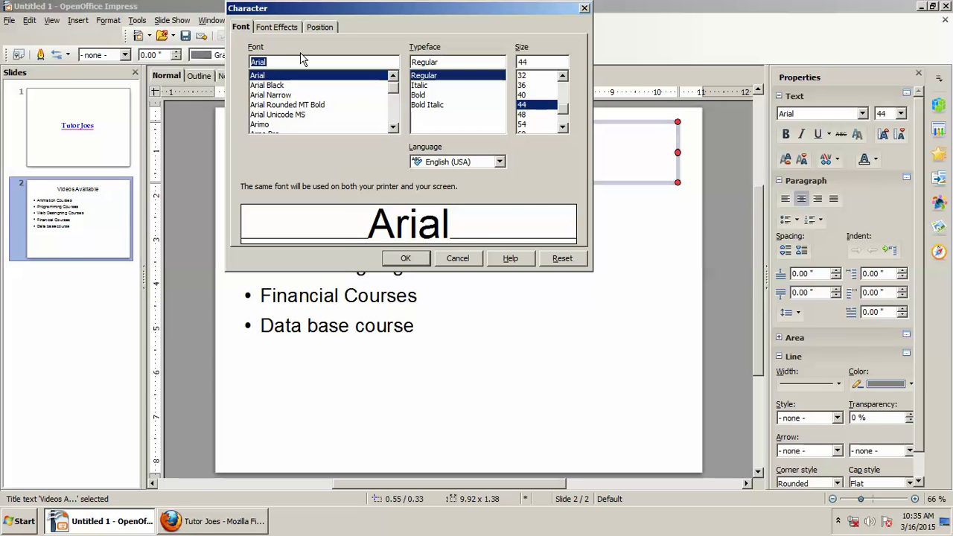
- Preview fonts for the "Videos Available" title and choose Bell Gothic Std Black with the Bold Italic typeface
click(290, 85)
click(294, 95)
click(298, 115)
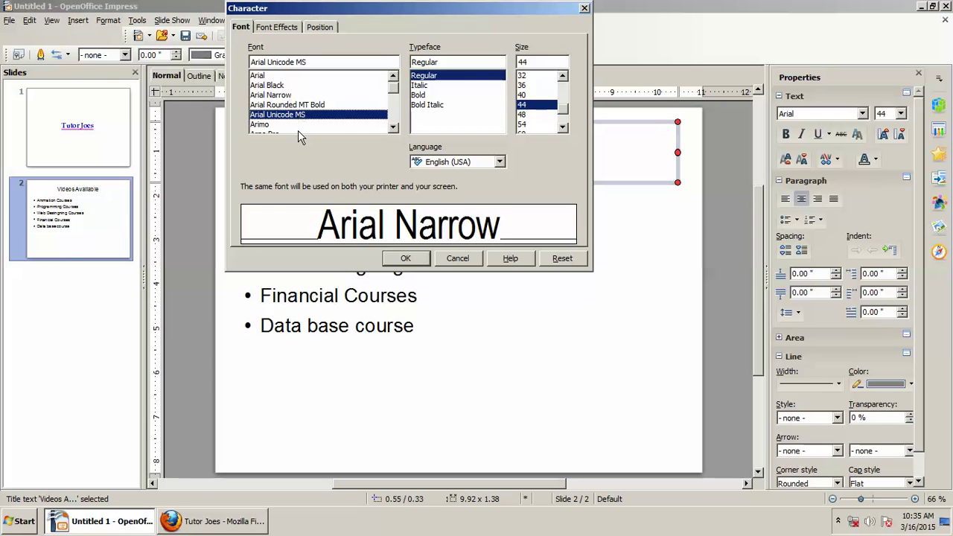
click(298, 125)
click(319, 135)
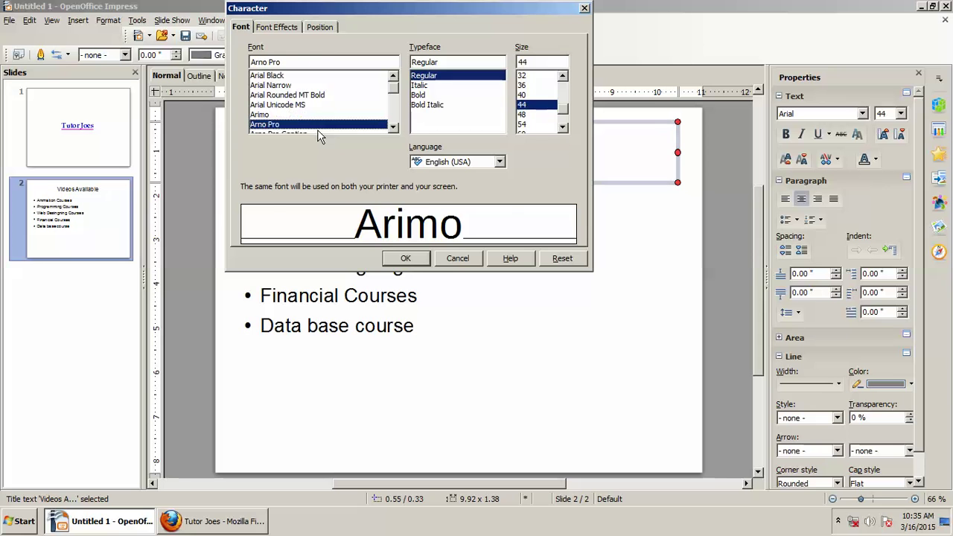
click(319, 134)
click(319, 134)
click(319, 134)
click(319, 134)
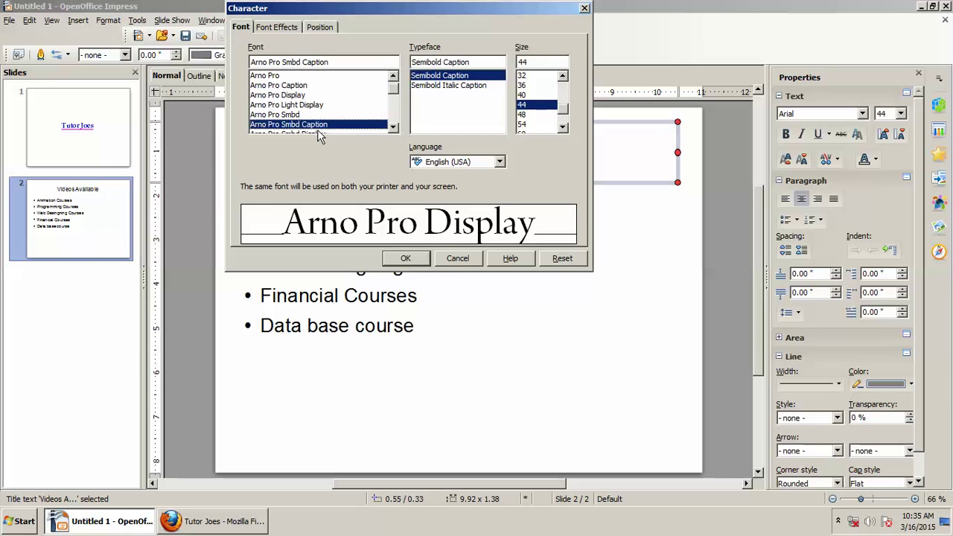
click(319, 134)
click(319, 134)
click(319, 134)
click(319, 134)
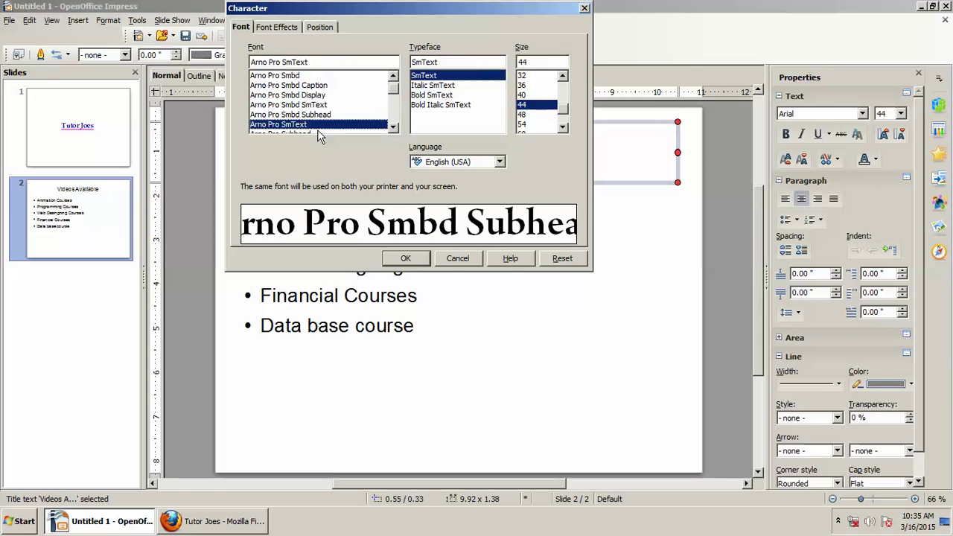
click(319, 134)
click(318, 134)
click(319, 134)
click(319, 134)
click(318, 134)
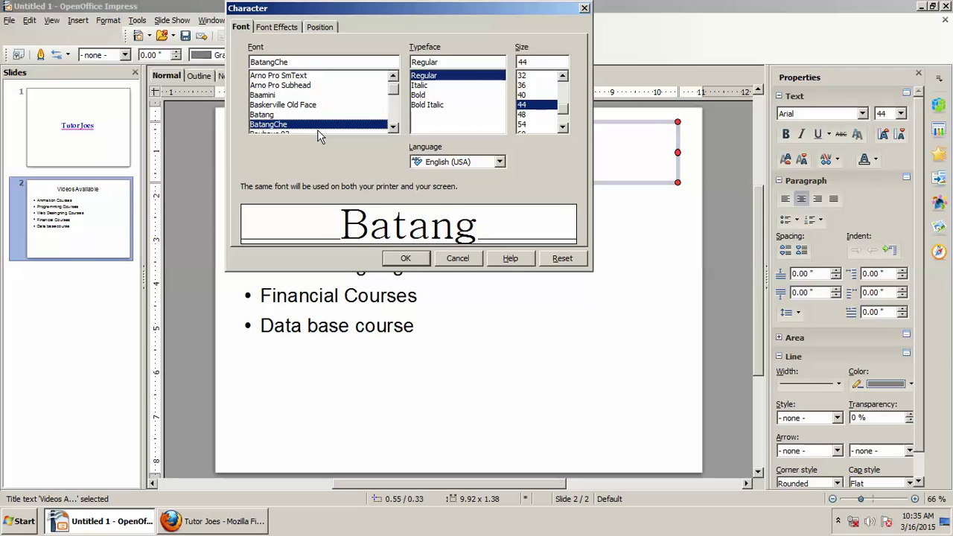
click(318, 134)
click(319, 134)
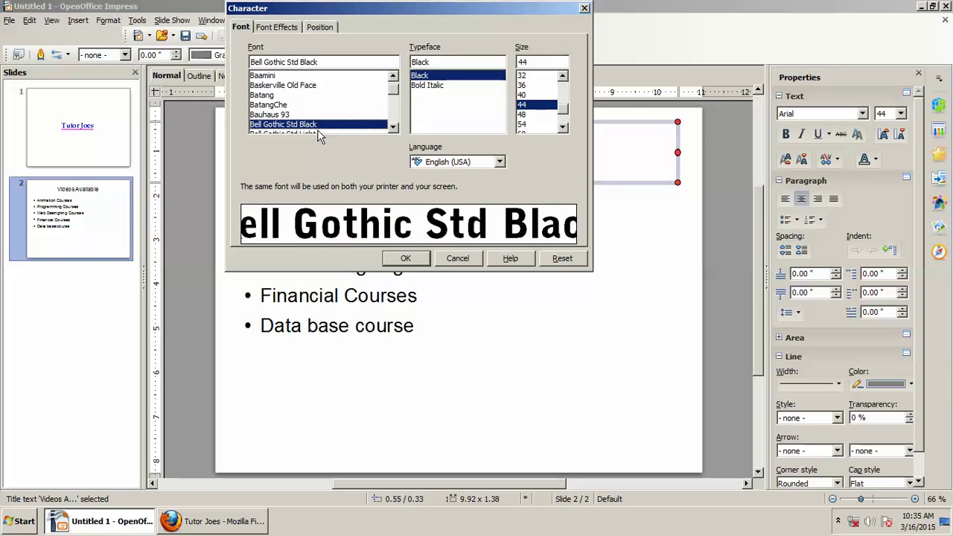
click(319, 134)
key(Up)
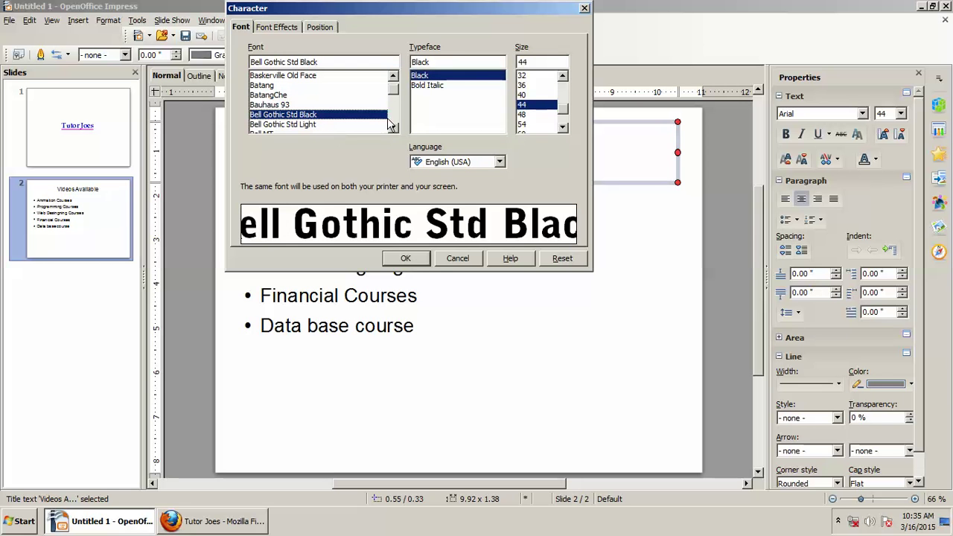
click(429, 85)
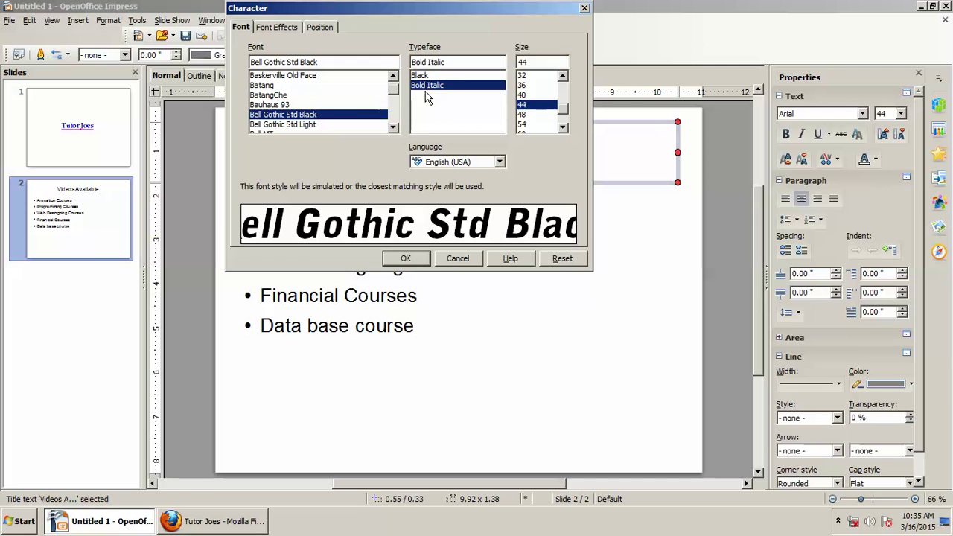
- Set the title's font color to Red and turn on its Shadow effect
click(266, 27)
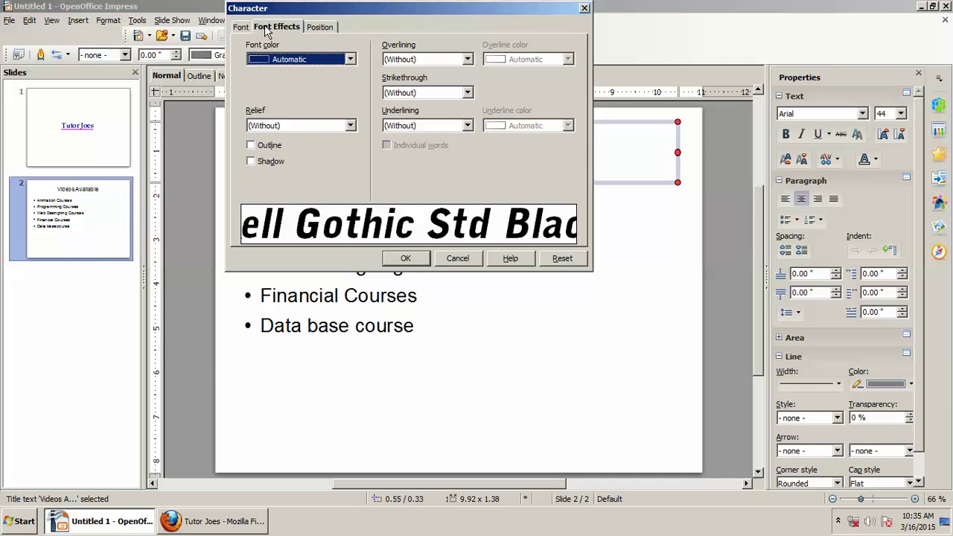
click(350, 59)
scroll(313, 123, down, 5)
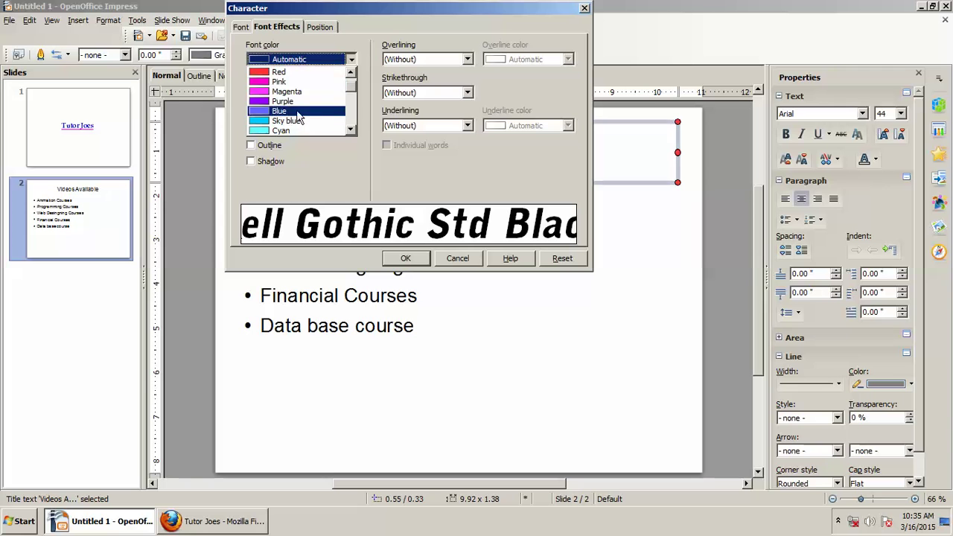
click(276, 72)
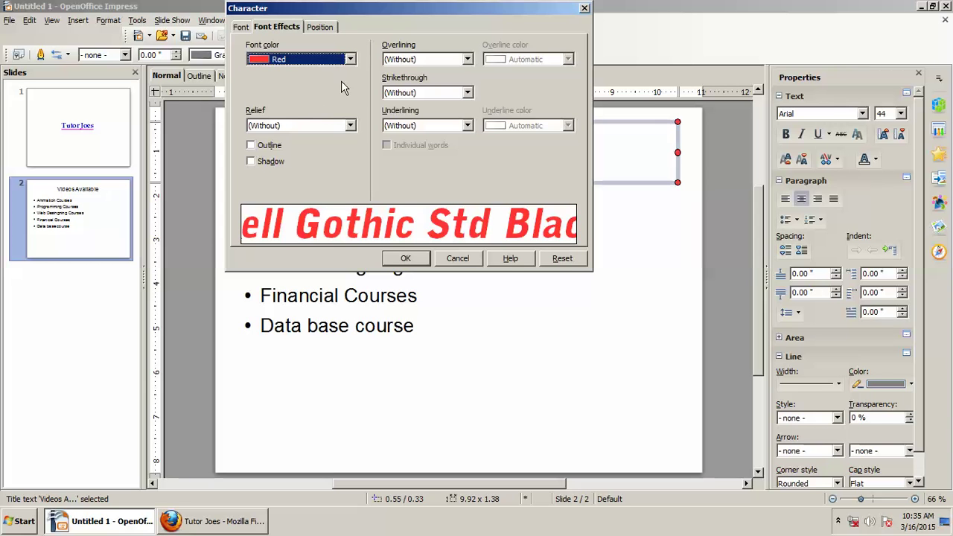
click(254, 161)
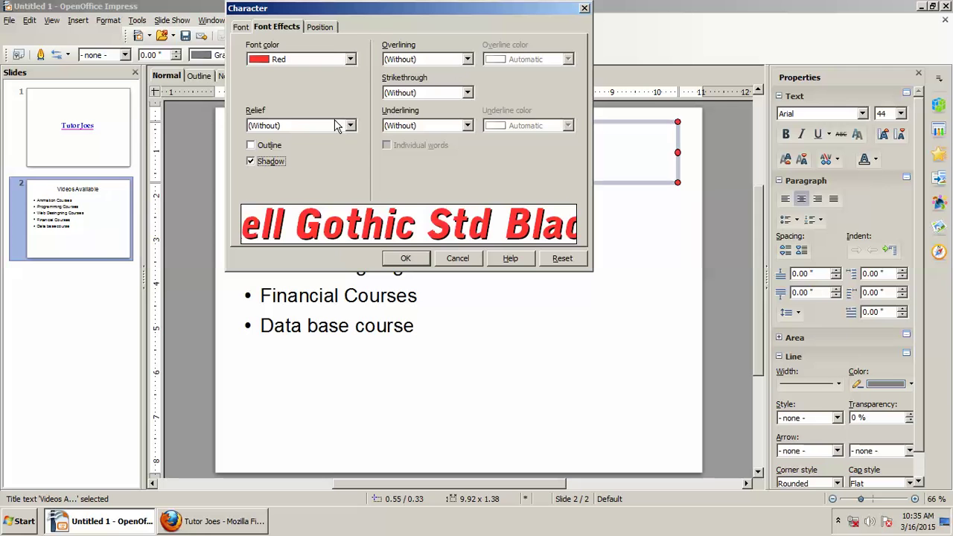
- Give the title Dotted (Bold) underlining with the underline color Purple, apply the character settings and deselect the title
click(469, 126)
scroll(431, 162, down, 4)
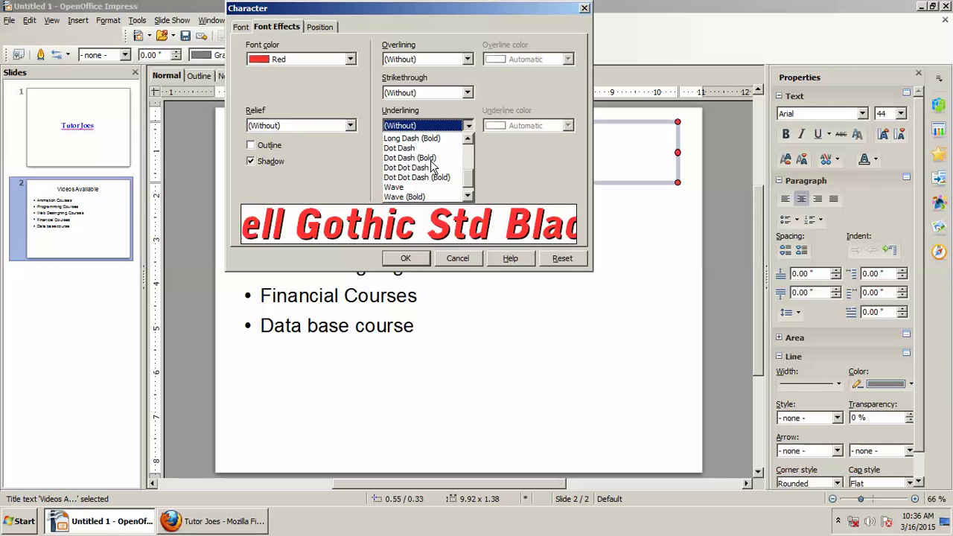
scroll(425, 171, up, 3)
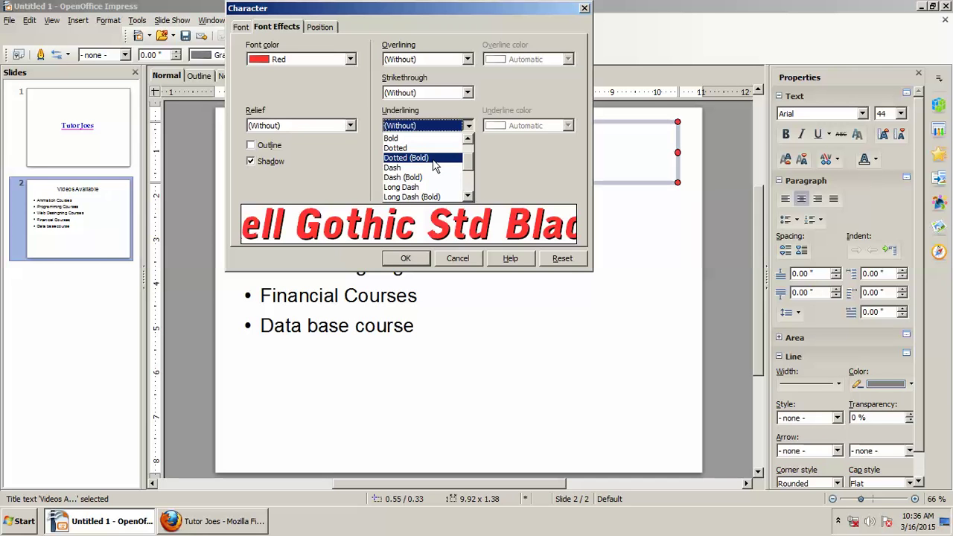
click(406, 160)
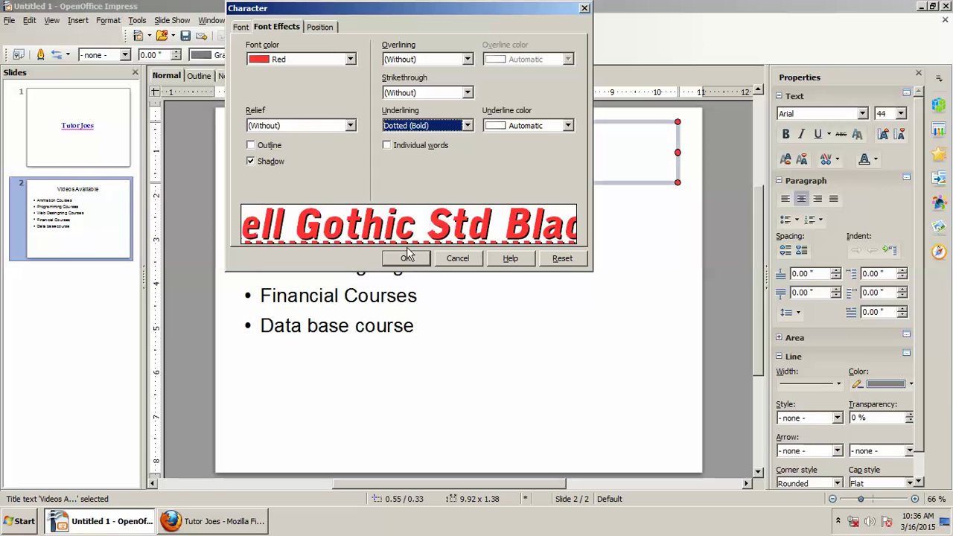
click(548, 127)
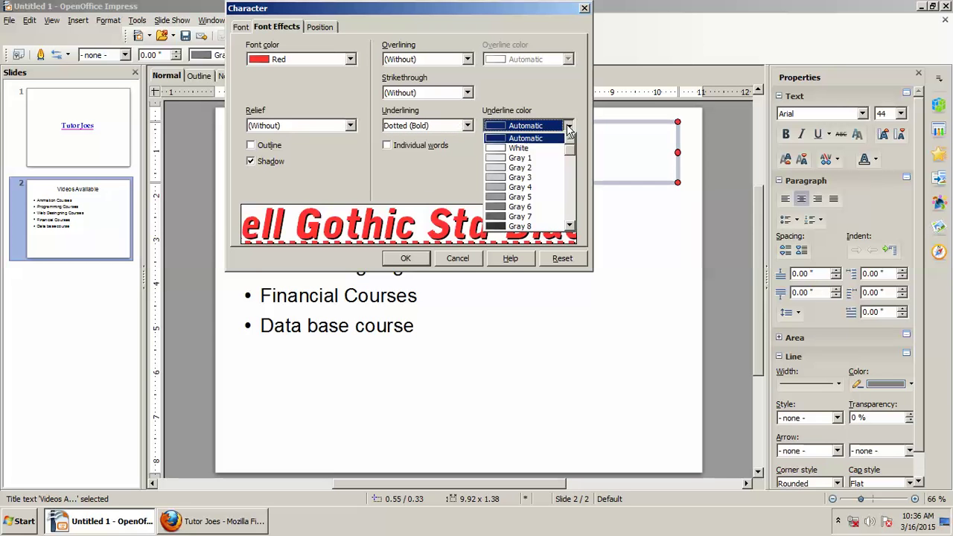
scroll(530, 190, down, 3)
scroll(528, 195, down, 1)
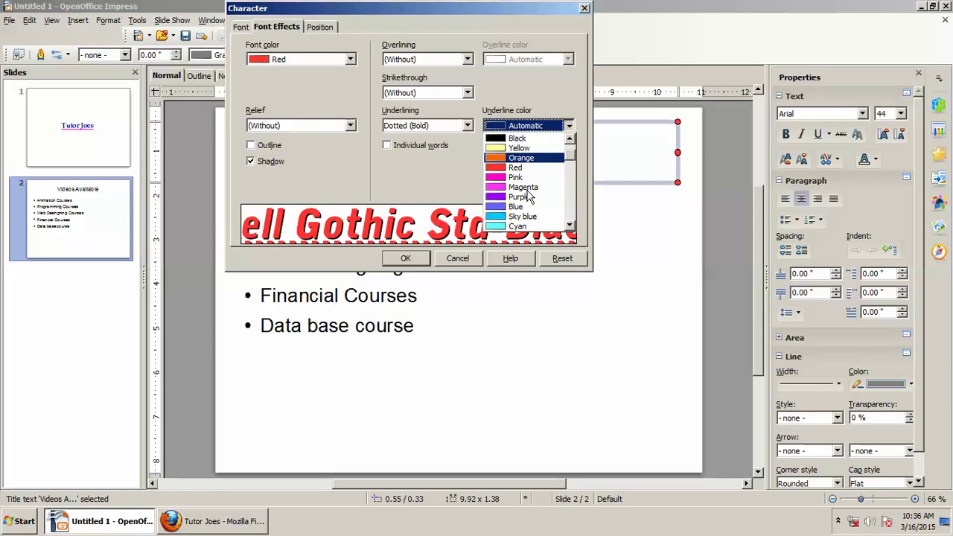
click(525, 196)
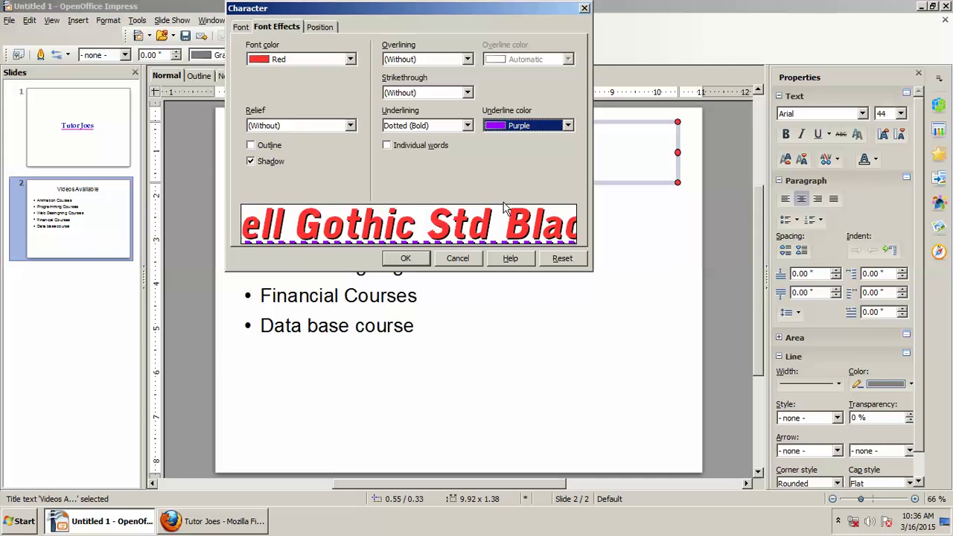
click(406, 258)
click(525, 250)
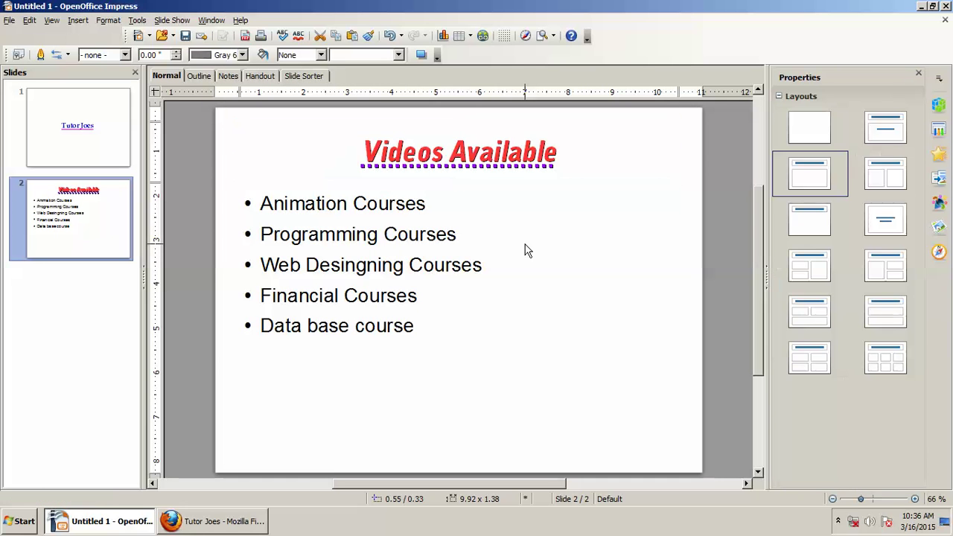
click(438, 165)
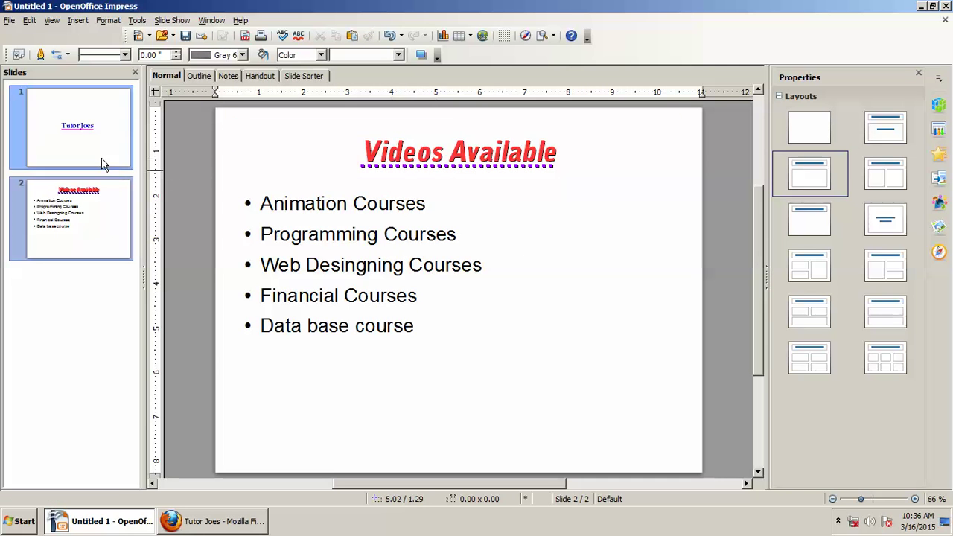